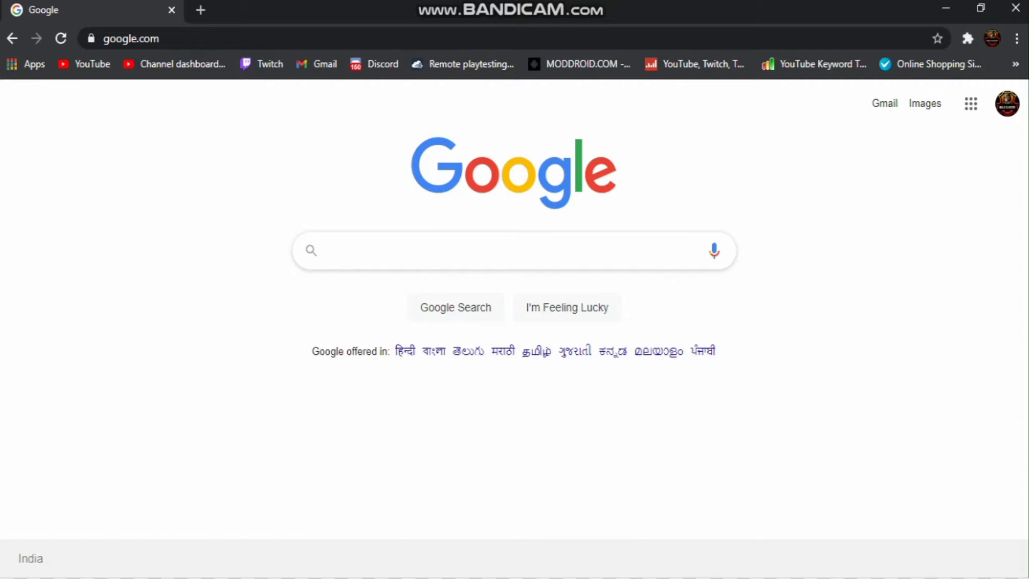
- Search Google for "obs studio" and open the Download OBS Studio page on obsproject.com
type("o")
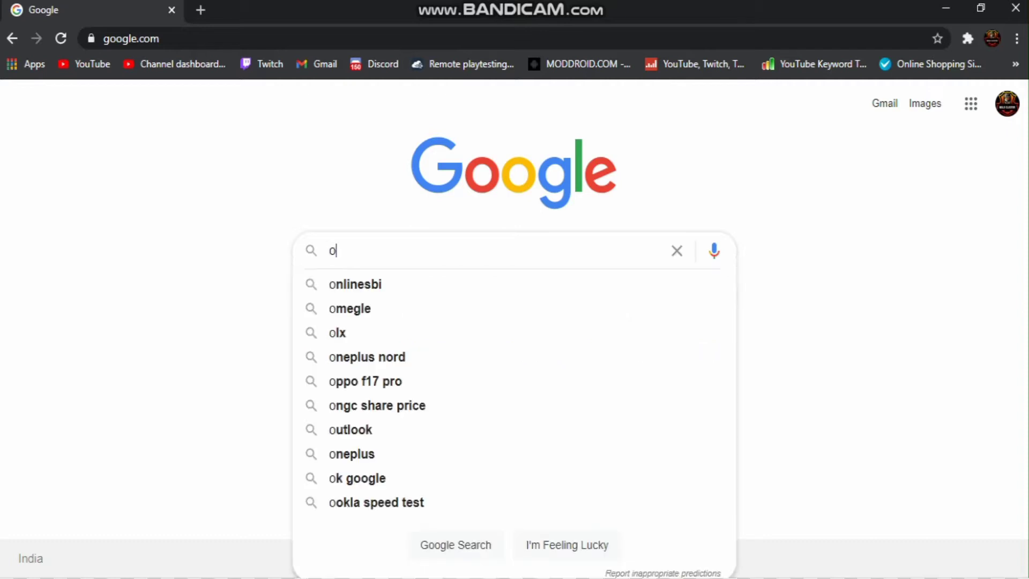
type("bs stu")
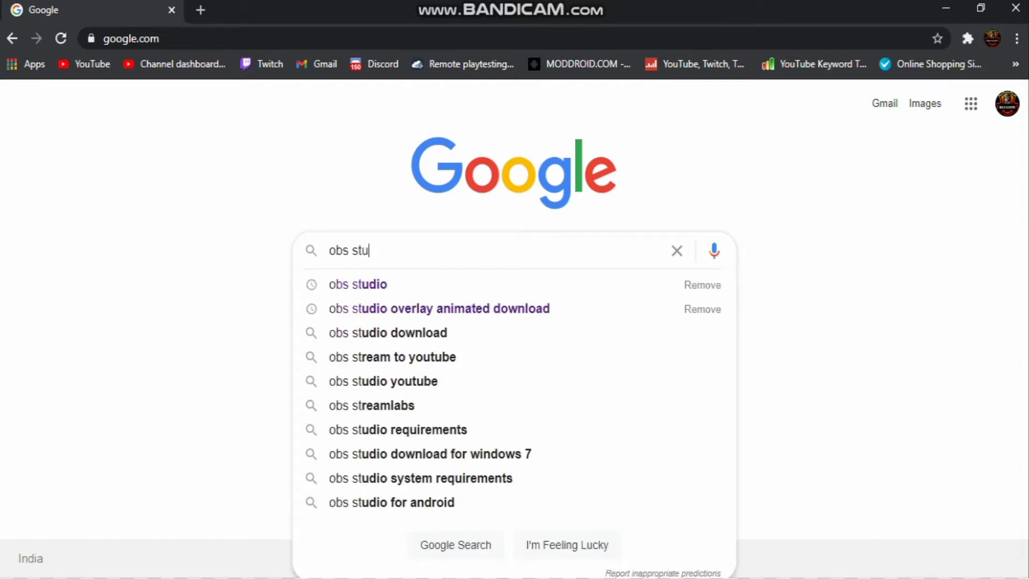
type("dio")
key("Return")
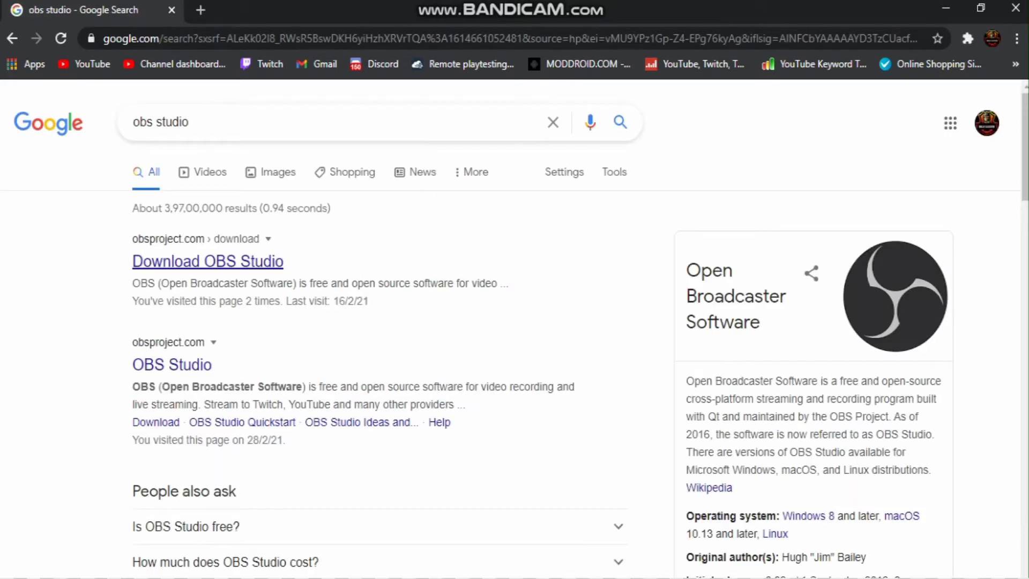
left_click(208, 261)
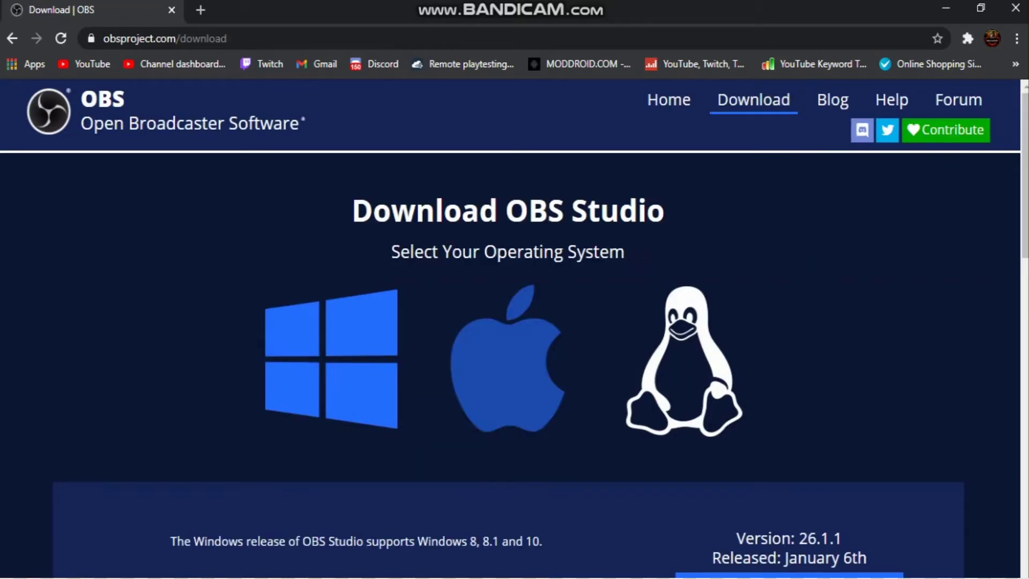
- Download the standard Windows installer for OBS Studio 26.1.1
scroll(684, 365, "down", 4)
scroll(684, 364, "up", 4)
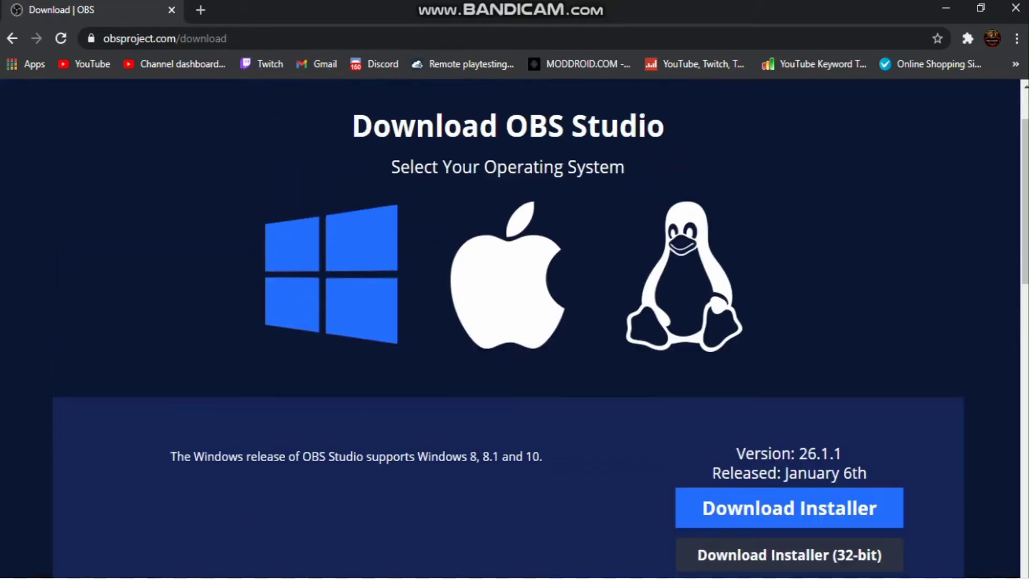
scroll(684, 365, "down", 3)
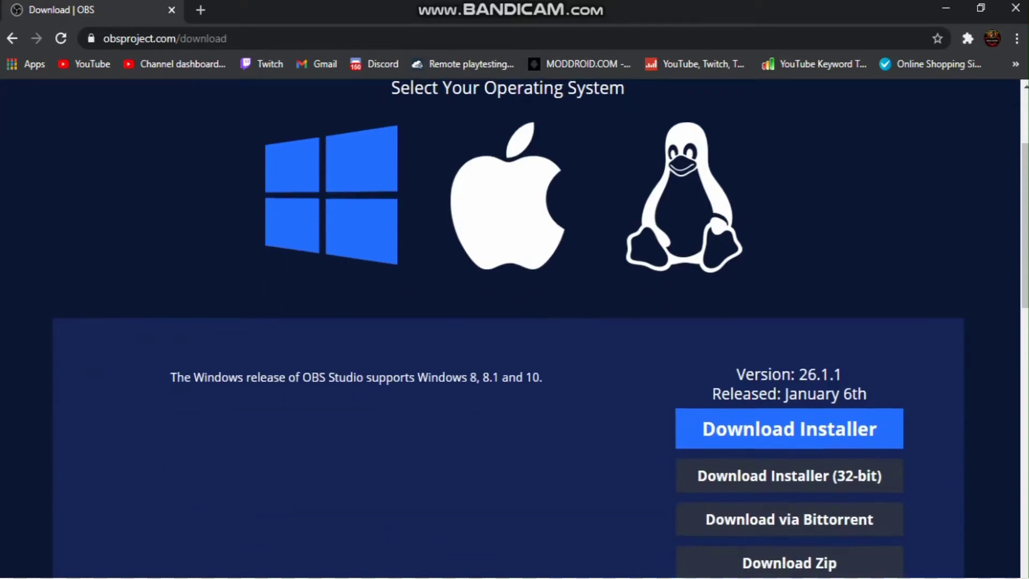
scroll(684, 364, "down", 3)
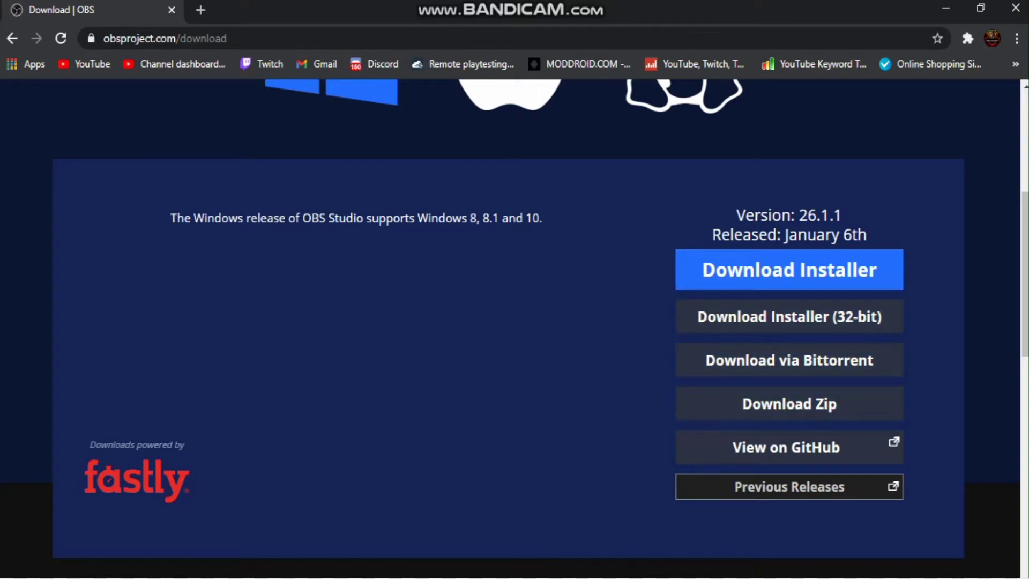
scroll(510, 328, "down", 1)
left_click(789, 188)
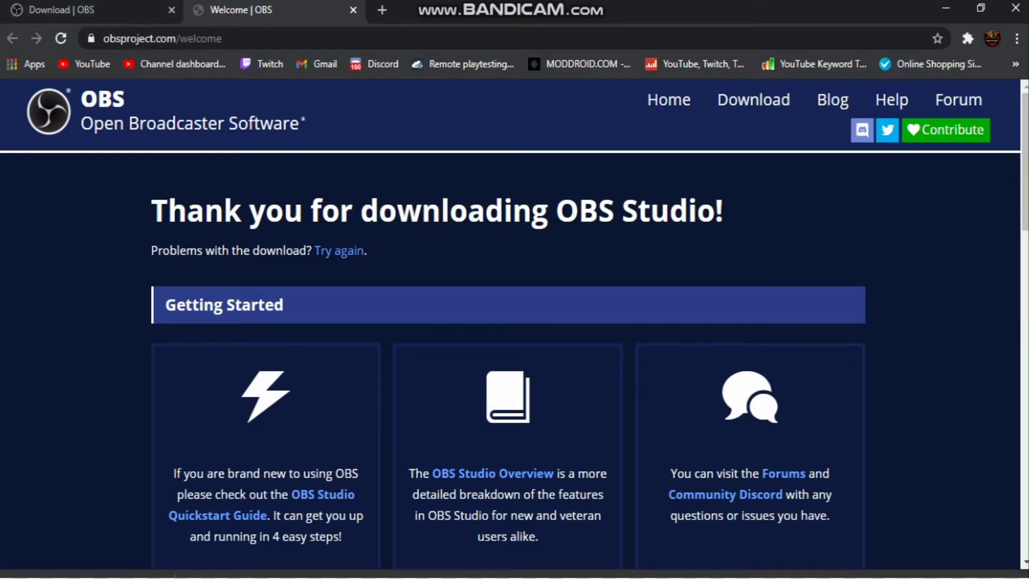
- Cancel the running download of the OBS Studio installer
left_click(160, 578)
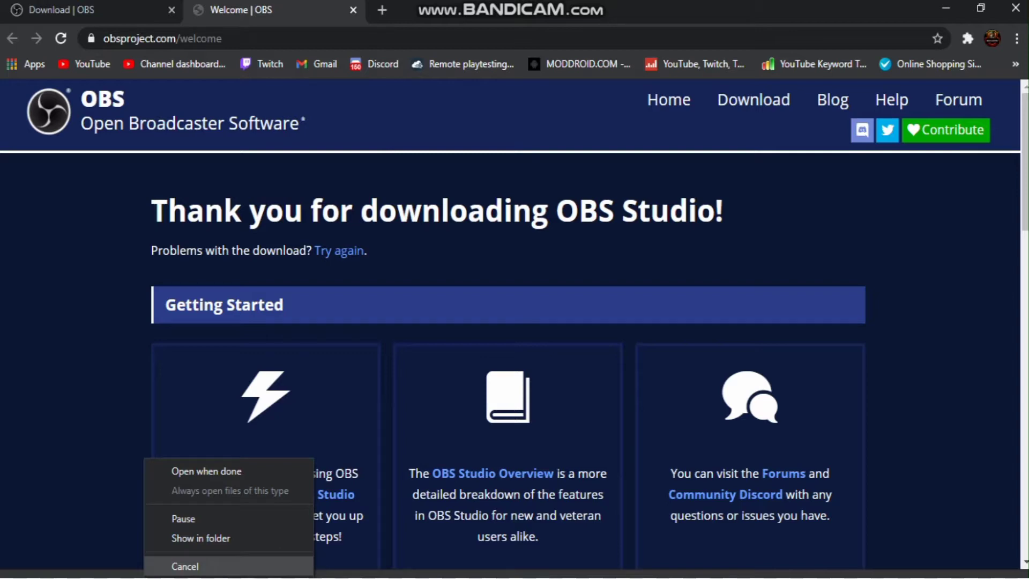
key("Escape")
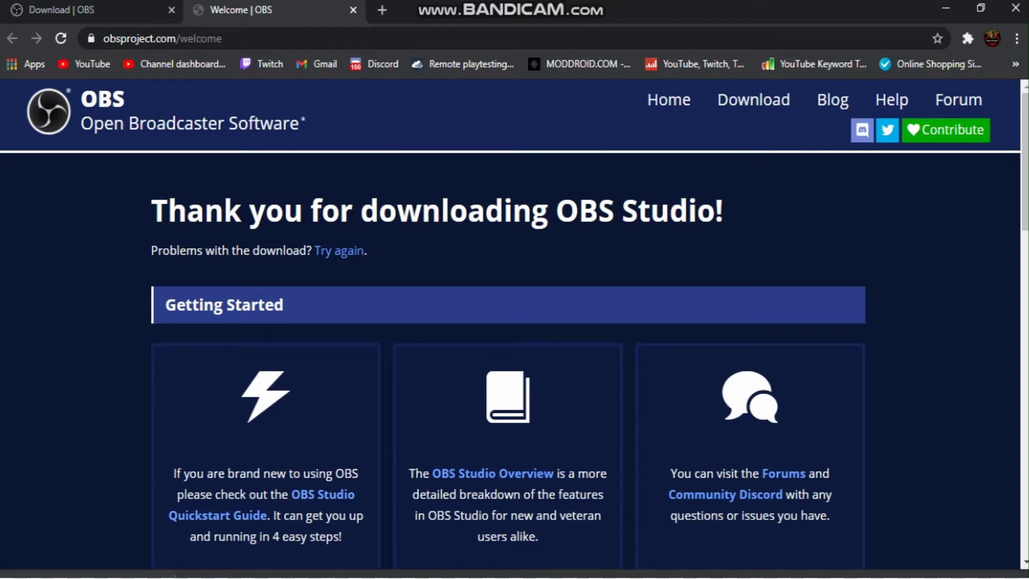
left_click(160, 577)
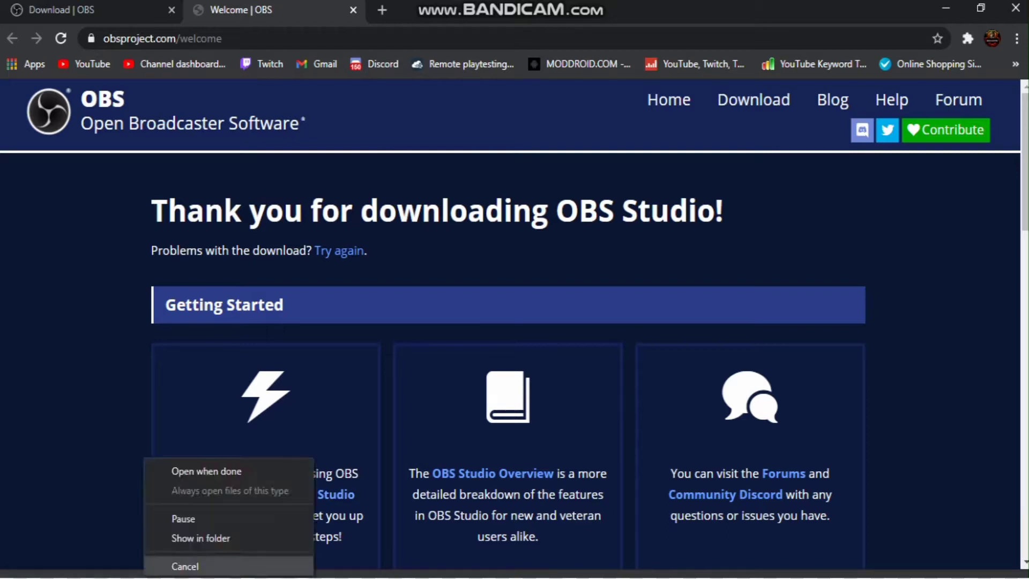
left_click(175, 573)
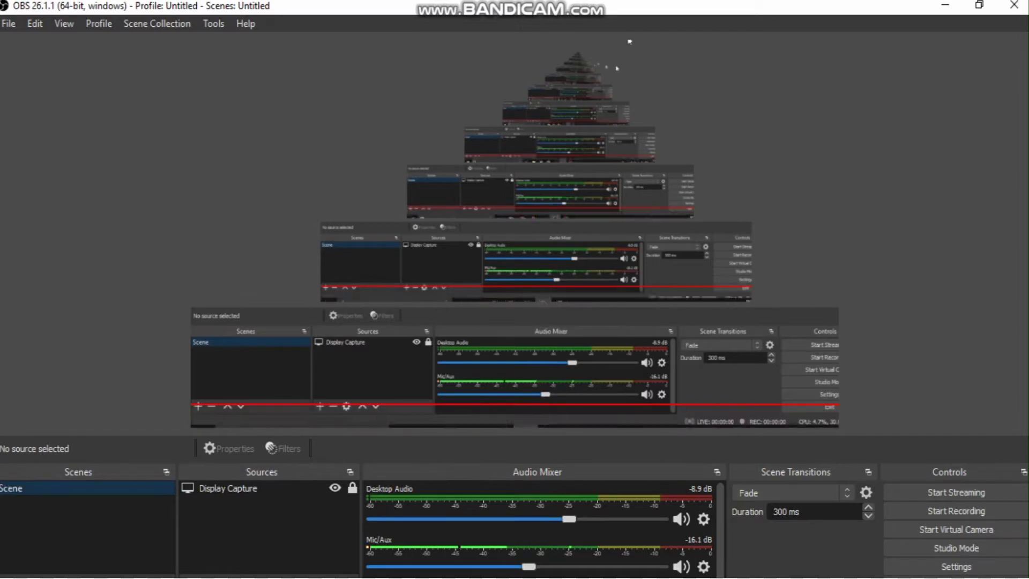
- Take the OBS Studio window out of its maximized state and stretch its edges to fill the screen
left_click_drag(592, 6, 552, 24)
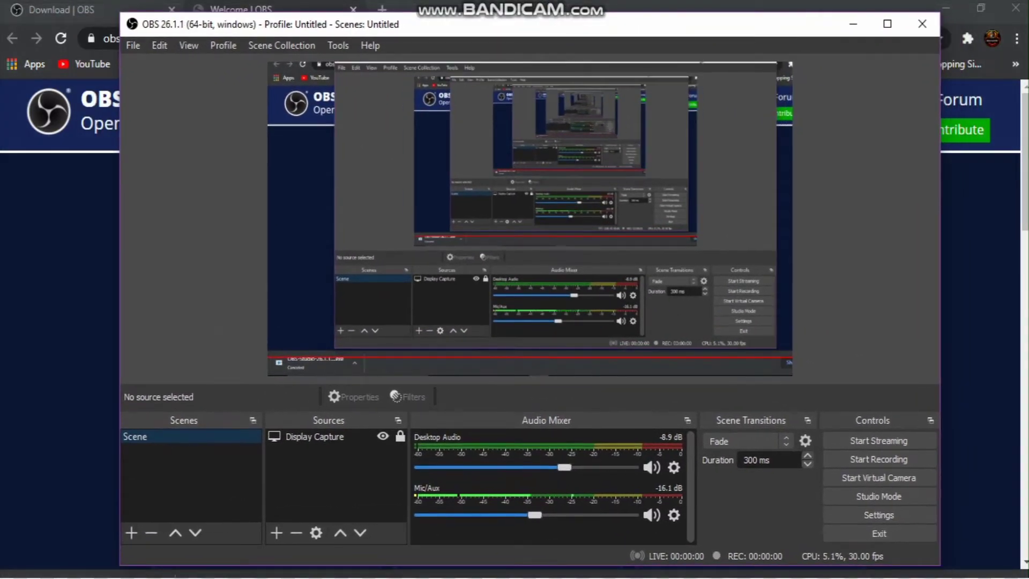
left_click(888, 24)
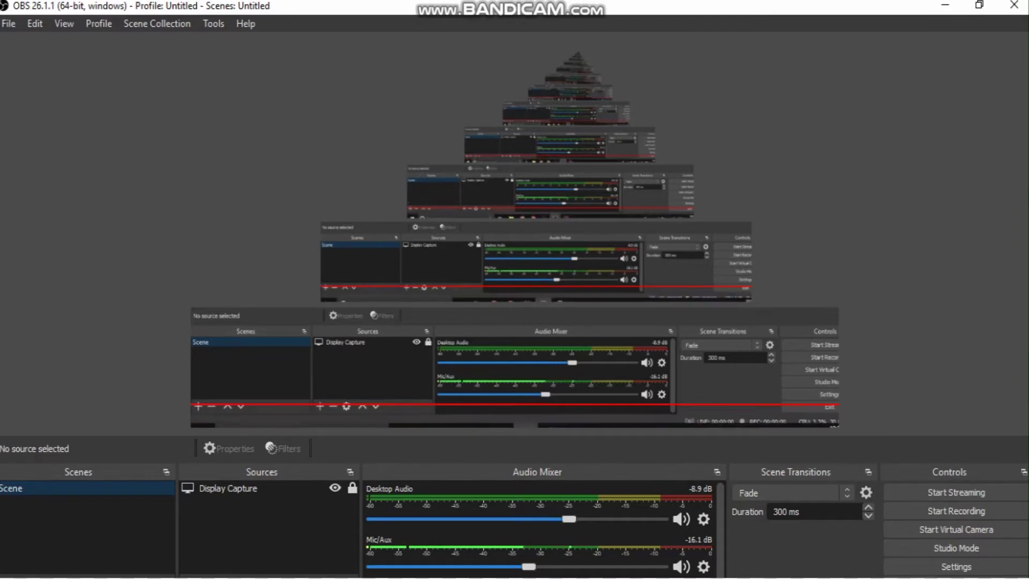
left_click_drag(684, 8, 627, 13)
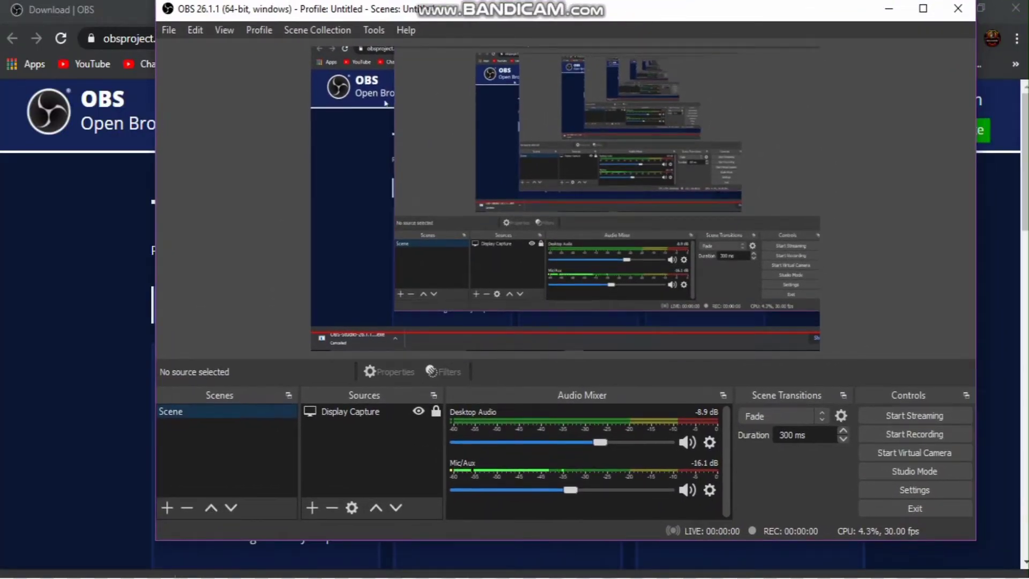
left_click_drag(156, 140, 0, 139)
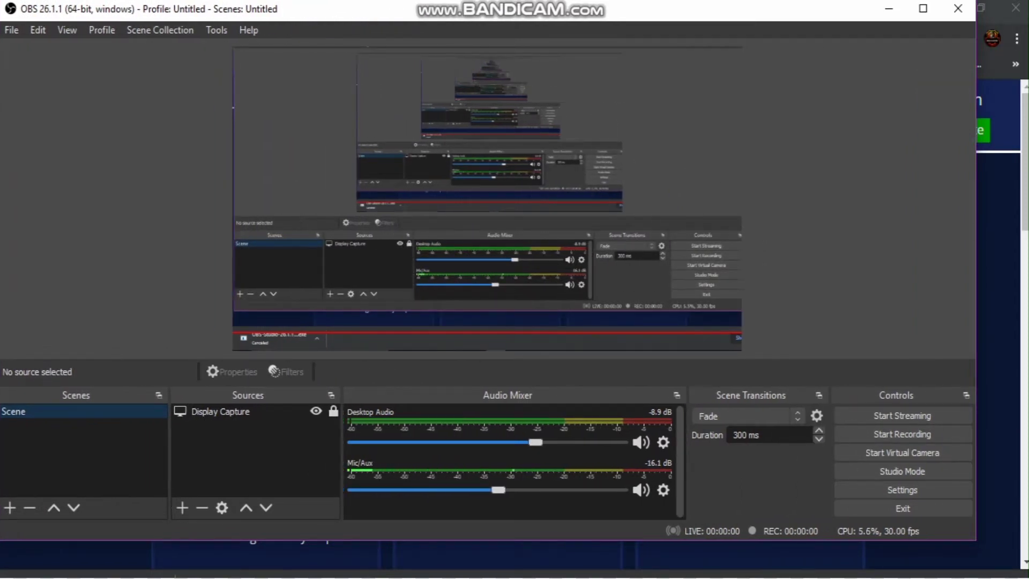
left_click_drag(976, 250, 1028, 250)
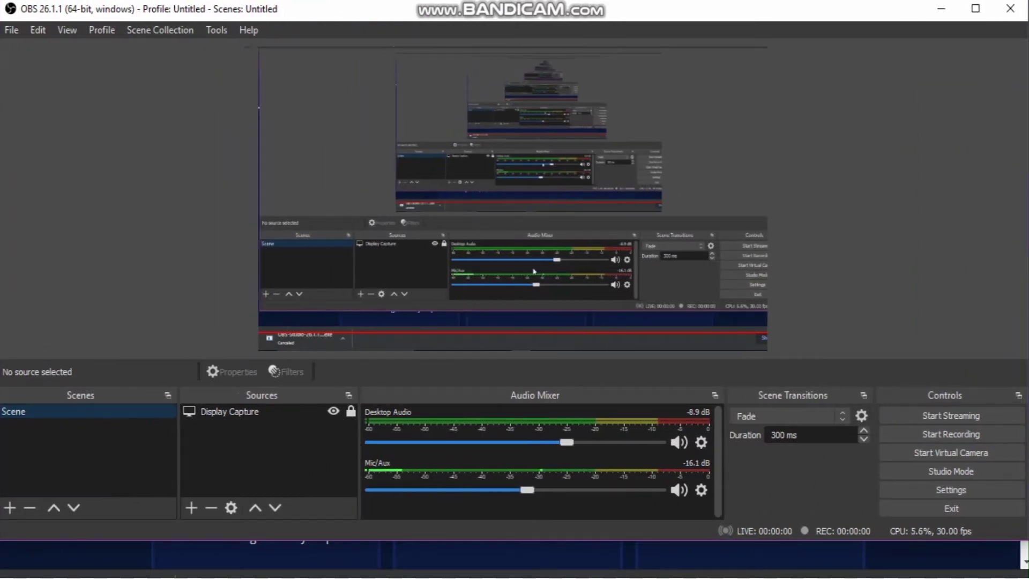
left_click_drag(517, 539, 517, 576)
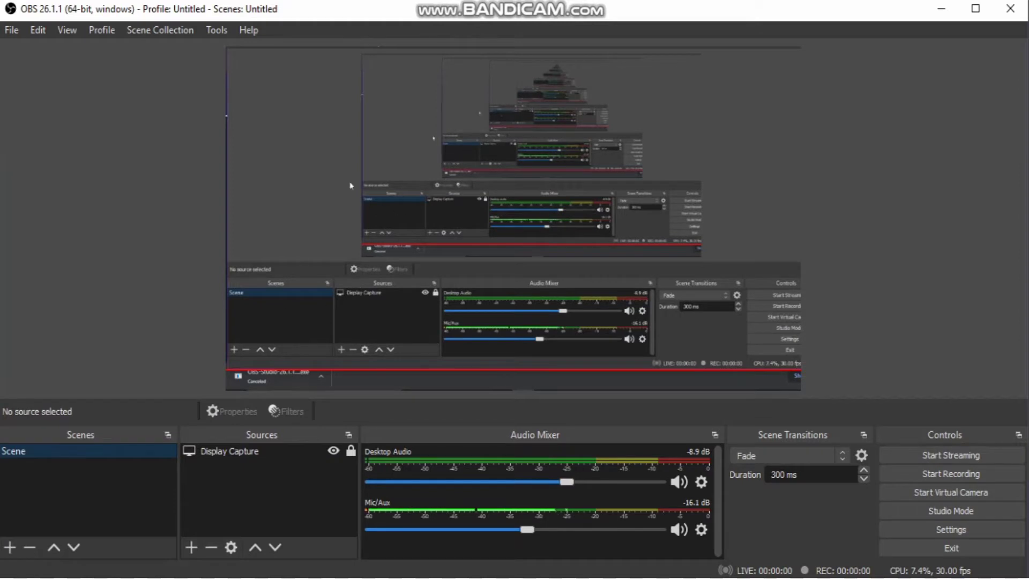
- Open the prompt for adding a scene, dismiss it without adding one, and select the Display Capture source
left_click(10, 547)
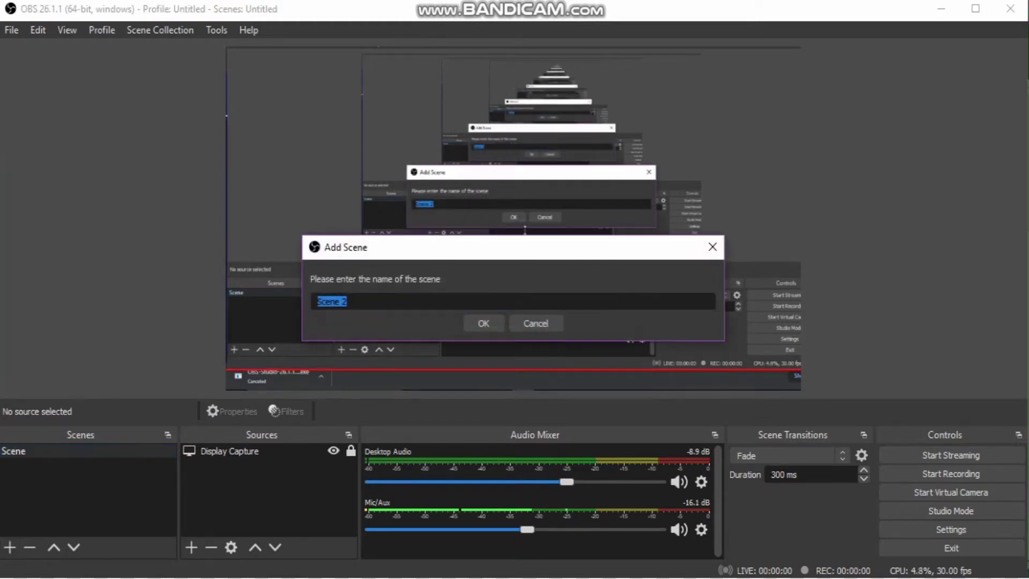
left_click(536, 324)
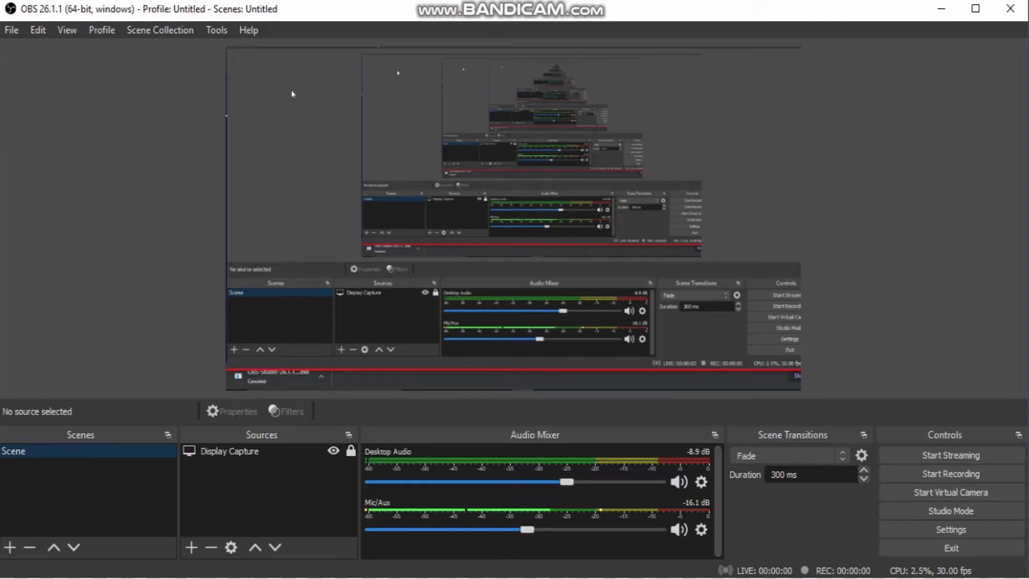
left_click(254, 452)
left_click(148, 450)
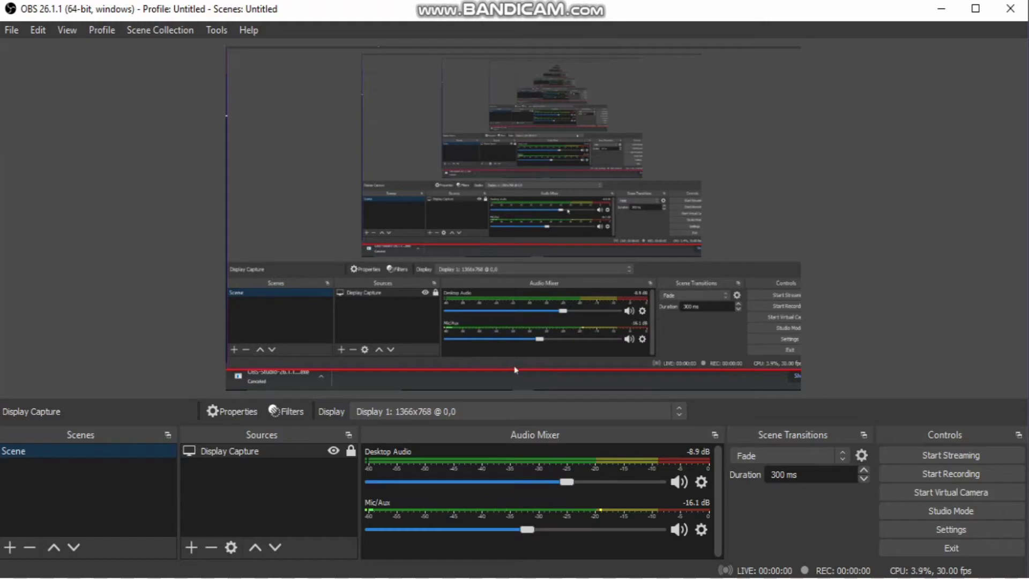
- Switch to Chrome, open YouTube in the current tab and close the OBS download tab
left_click(474, 382)
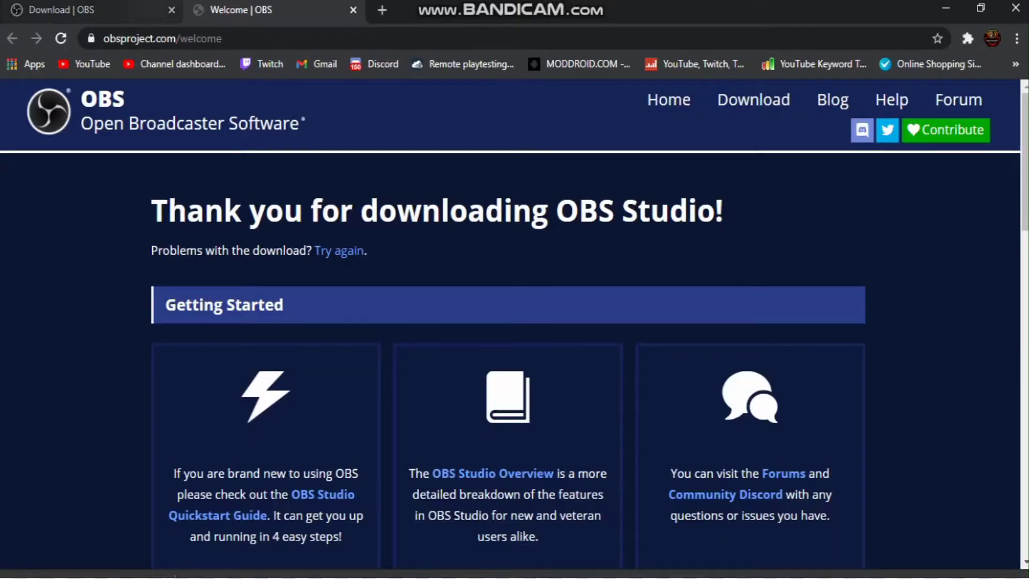
left_click(86, 64)
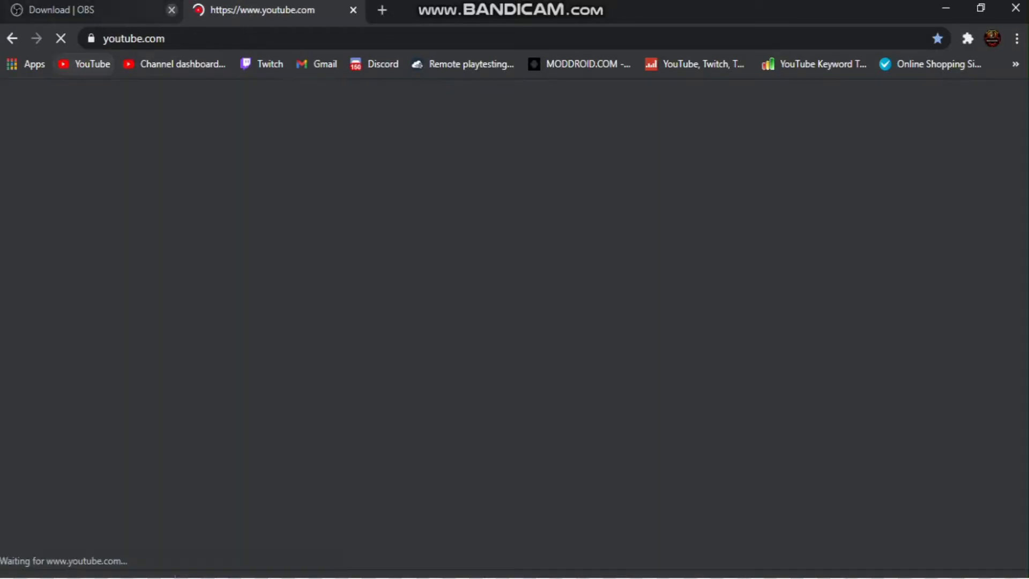
left_click(171, 10)
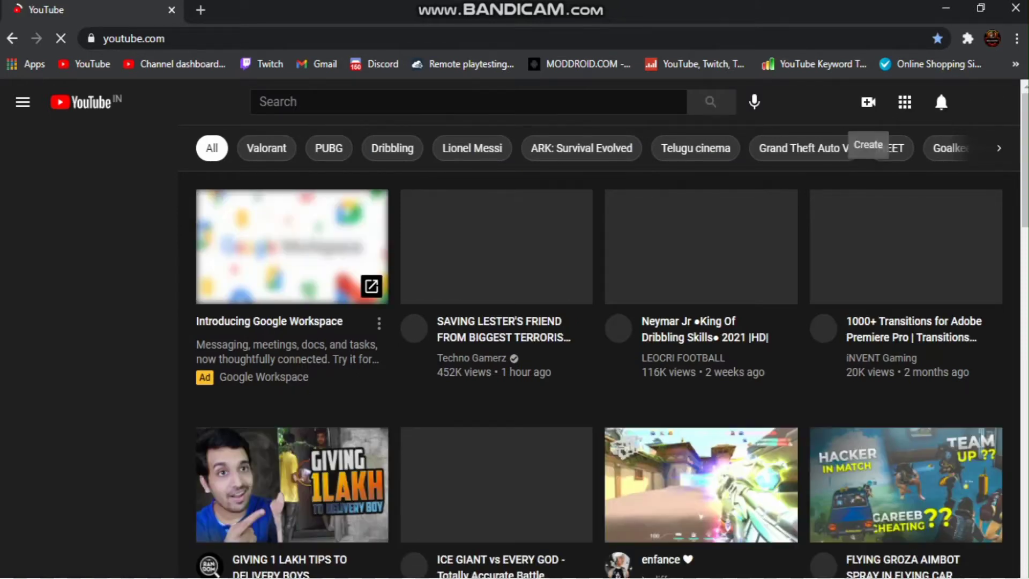
- Choose to go live on YouTube to open the live streaming page in YouTube Studio
left_click(869, 101)
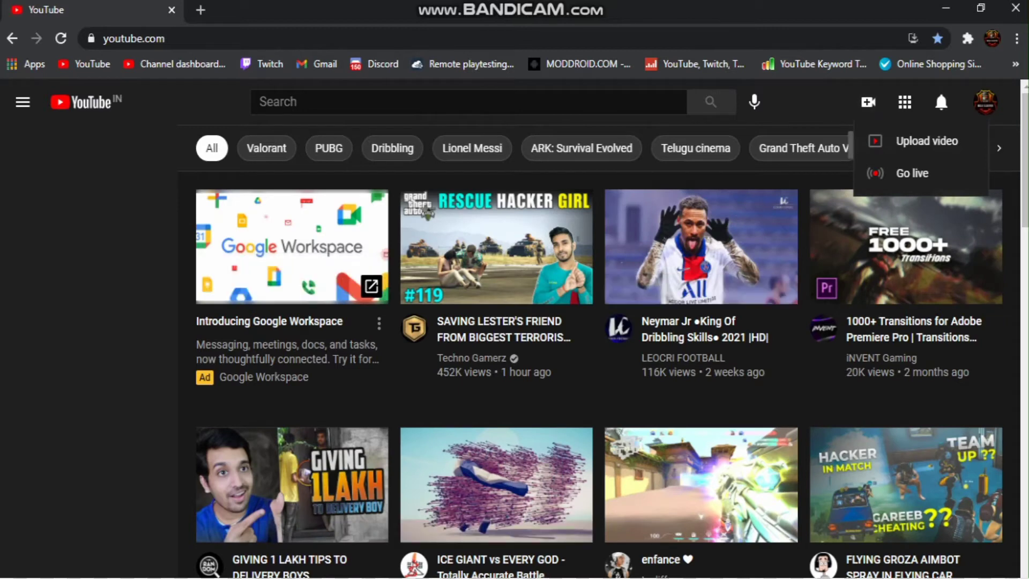
left_click(868, 101)
left_click(868, 102)
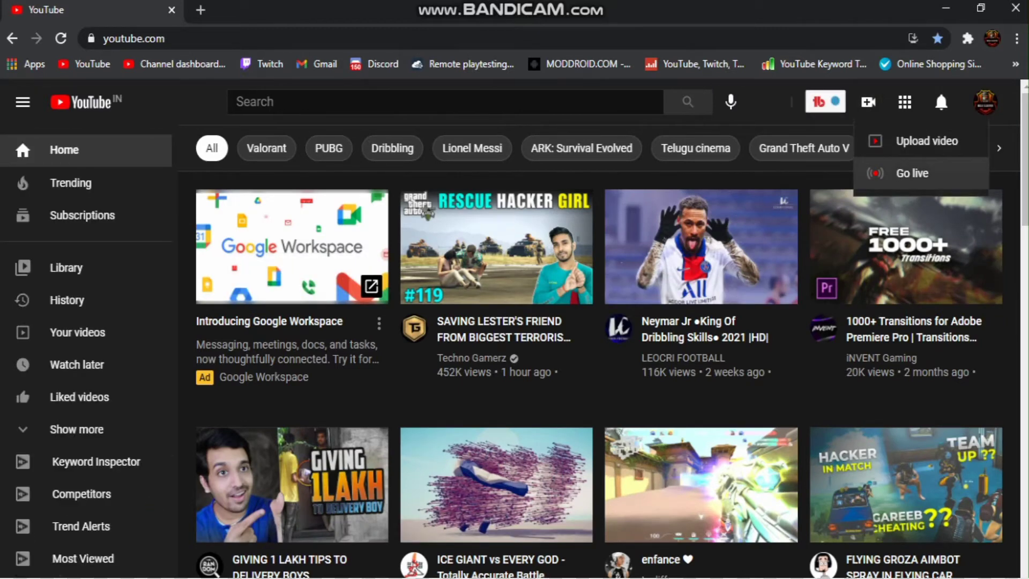
left_click(907, 170)
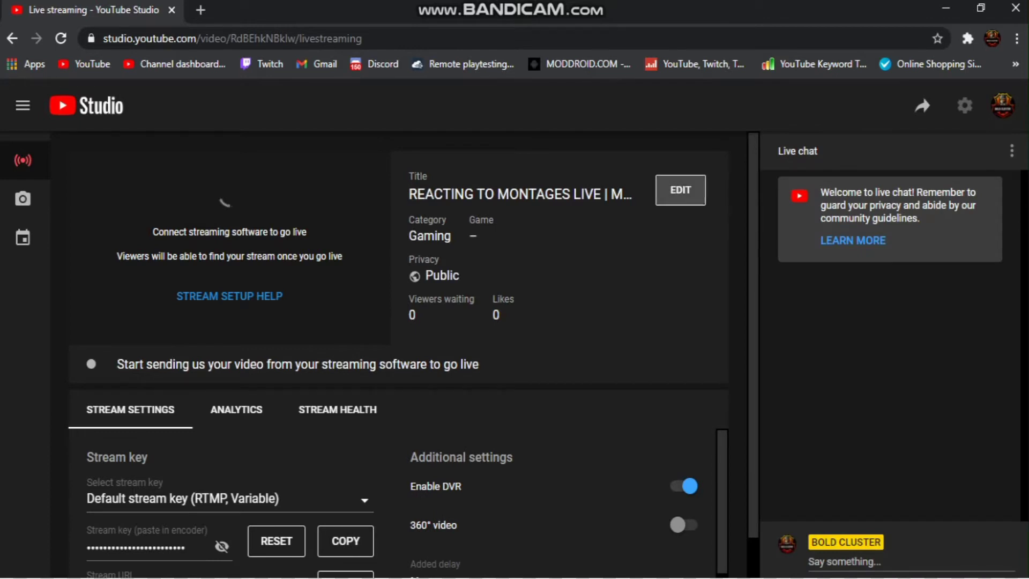
- Open the stream's edit settings, close them without changes, and review the stream key, server URL and additional settings
left_click(680, 190)
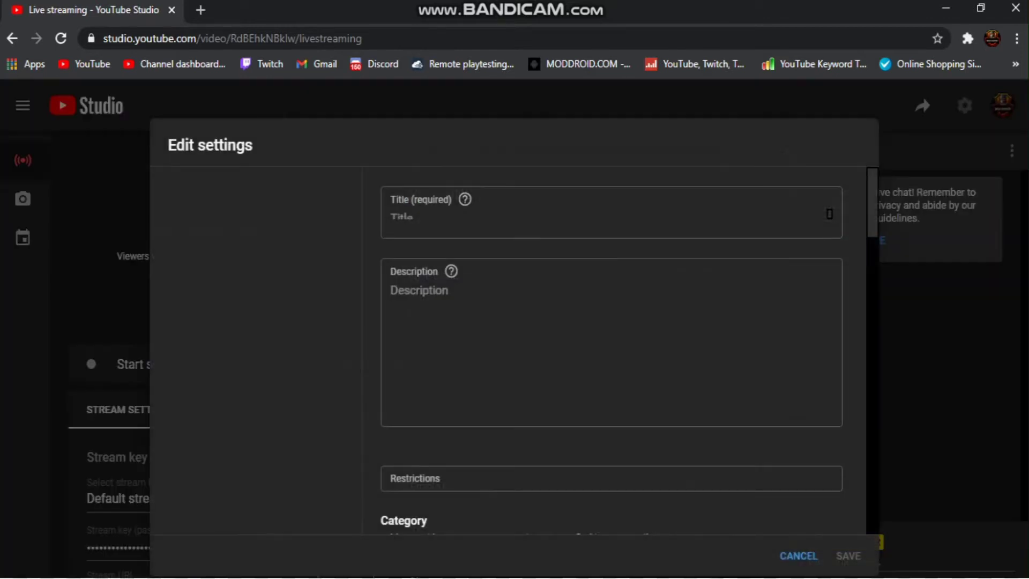
left_click(798, 556)
scroll(399, 503, "down", 2)
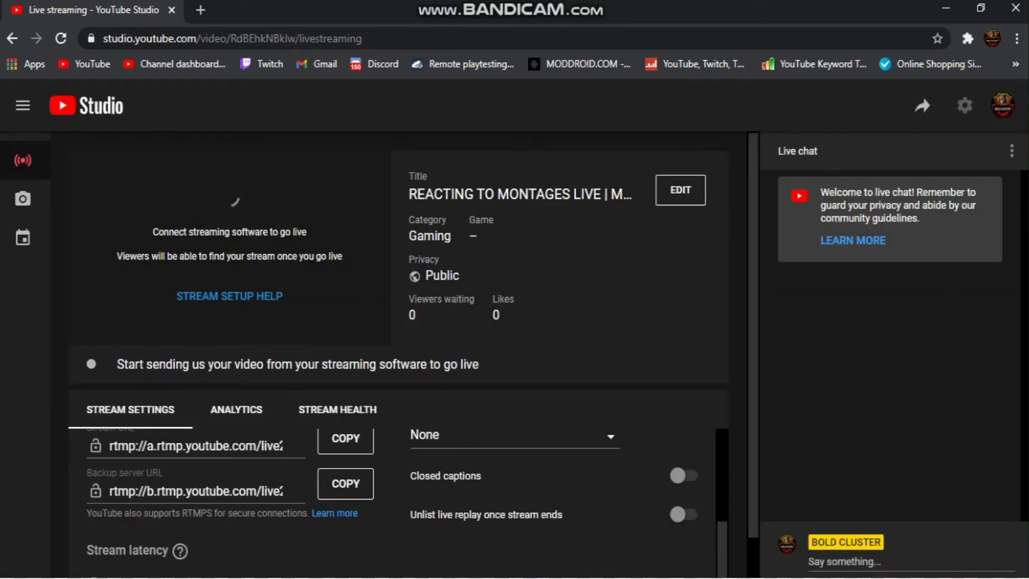
scroll(397, 504, "up", 3)
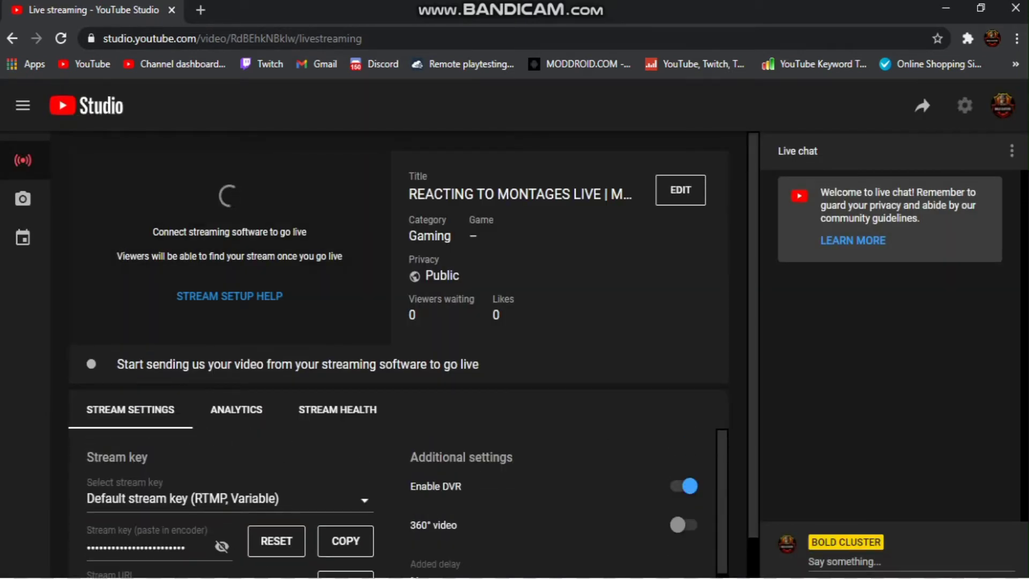
scroll(396, 504, "down", 2)
scroll(396, 504, "down", 2)
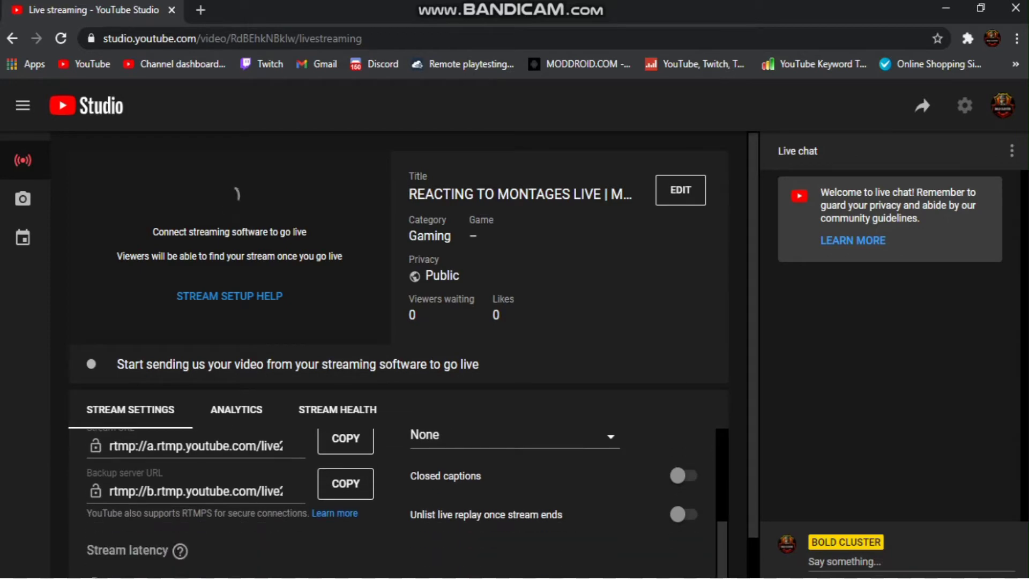
scroll(397, 504, "up", 3)
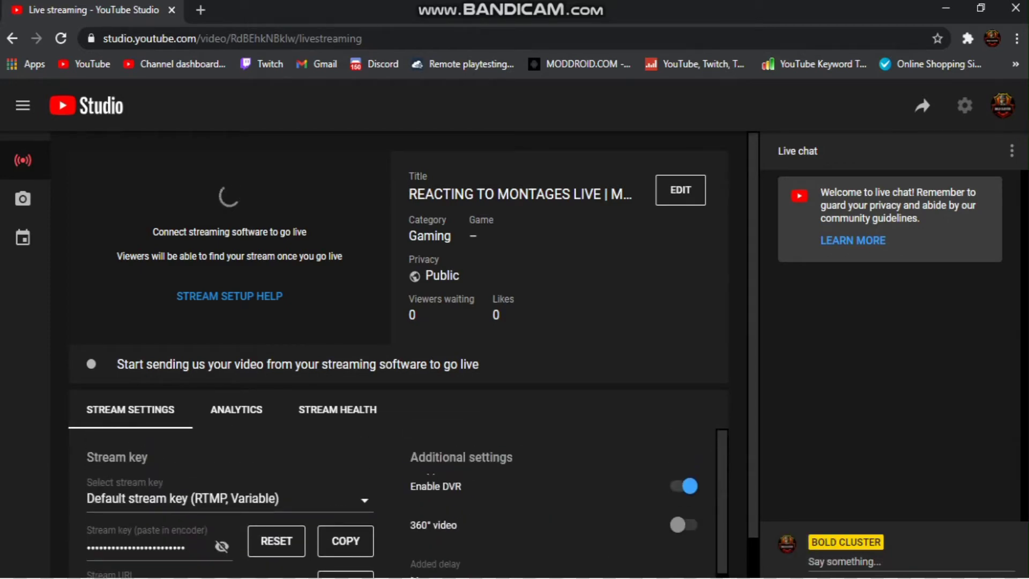
- Take the Chrome window out of its maximized state and enlarge it to fill the screen
left_click(981, 8)
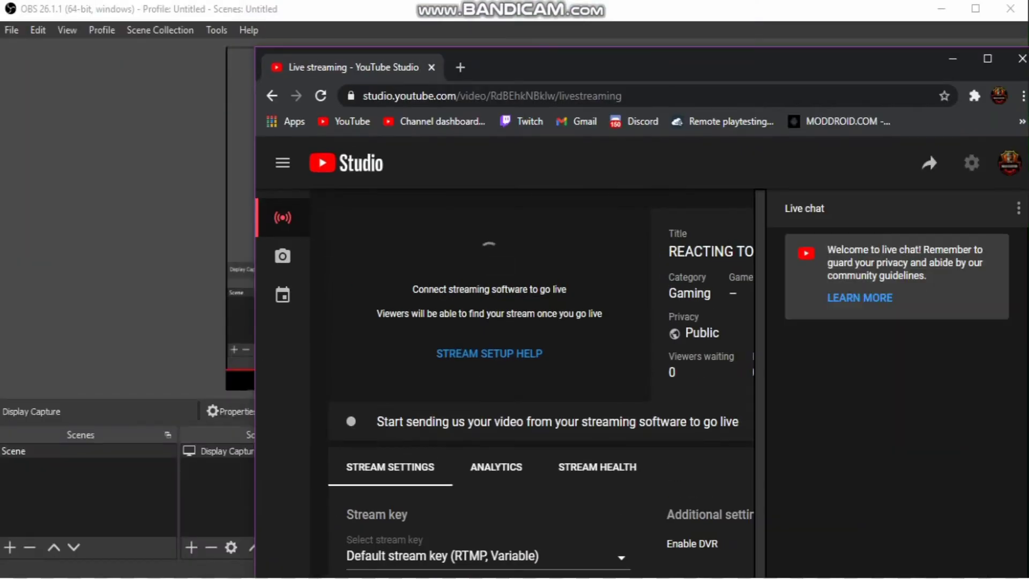
left_click_drag(667, 31, 665, 0)
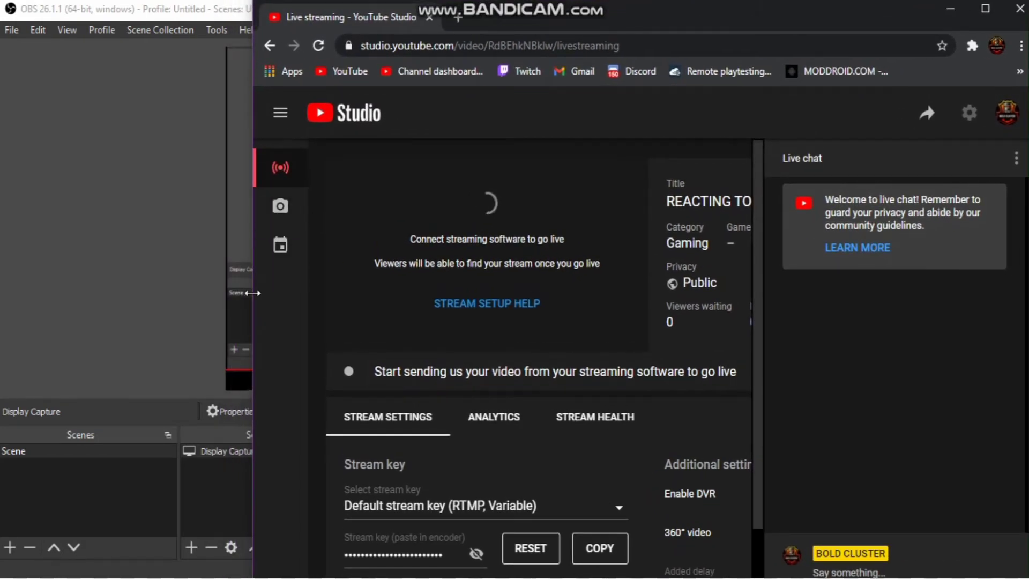
key("super+Up")
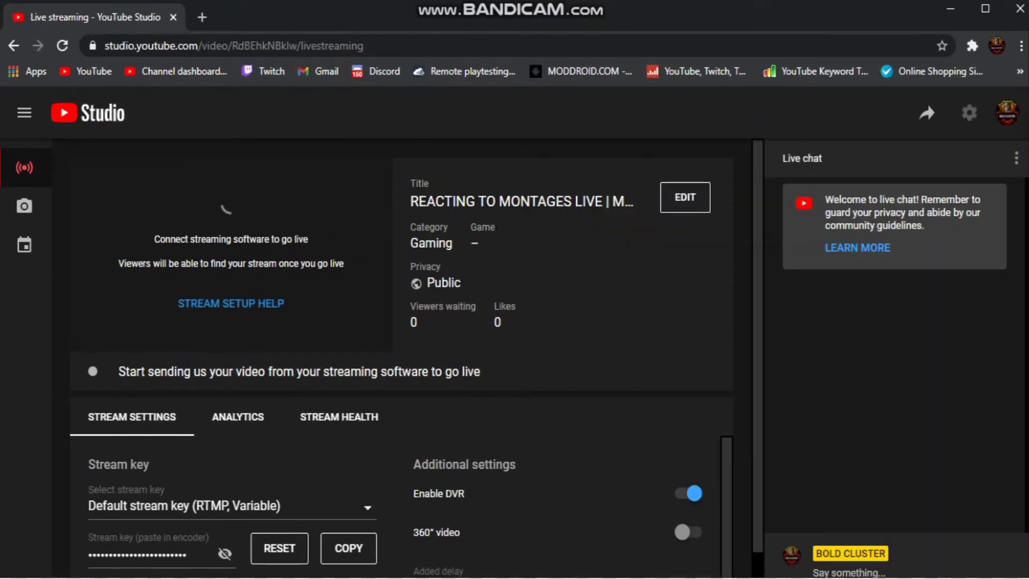
- Maximize the browser window, open the stream's edit settings and replace the title with "testing stream"
mouse_move(563, 11)
left_mouse_down()
mouse_move(563, 79)
mouse_move(558, 1)
left_mouse_up()
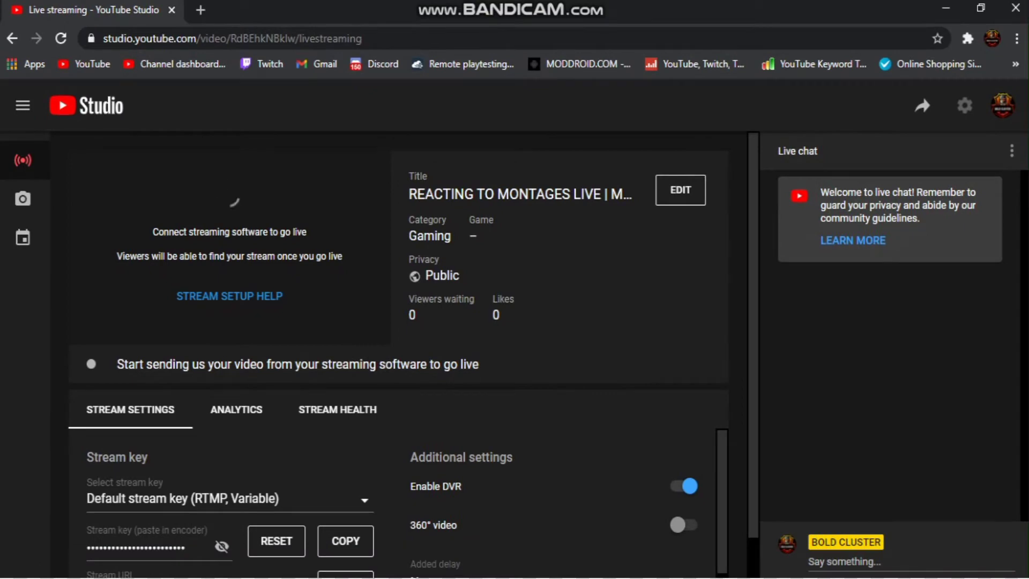
scroll(414, 354, "down", 2)
scroll(413, 355, "up", 2)
left_click(665, 187)
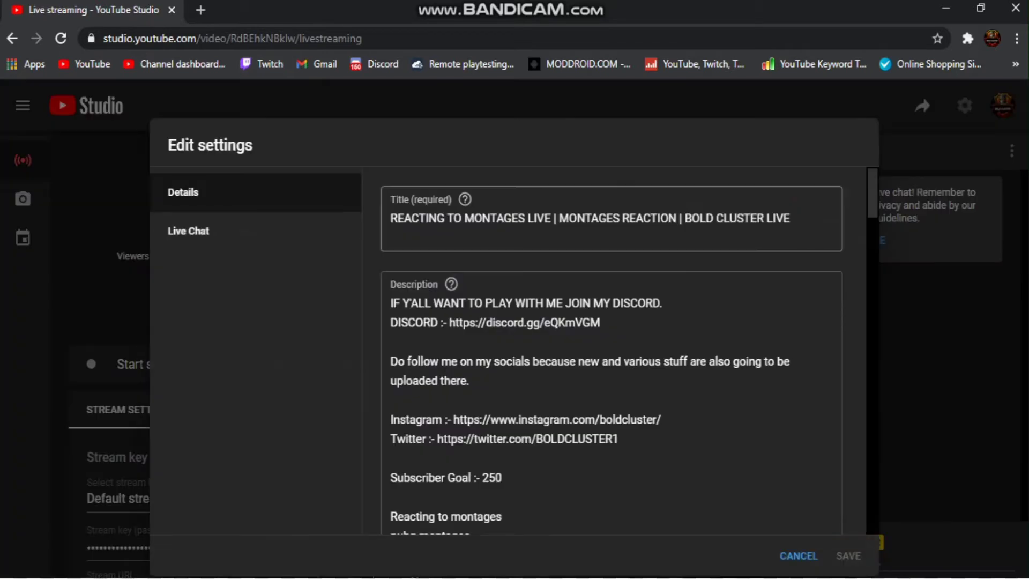
triple_click(643, 218)
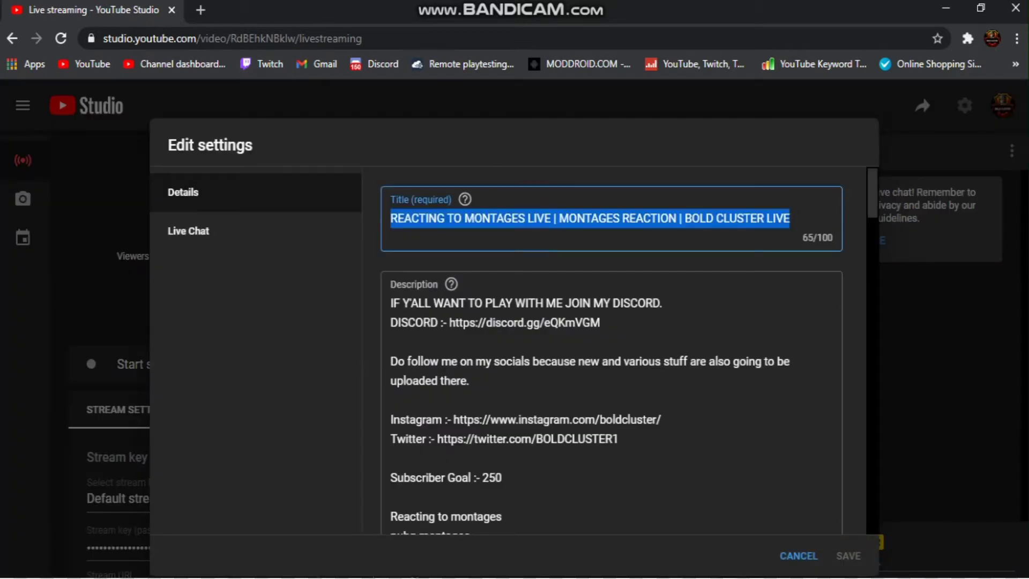
key("BackSpace")
type("tes")
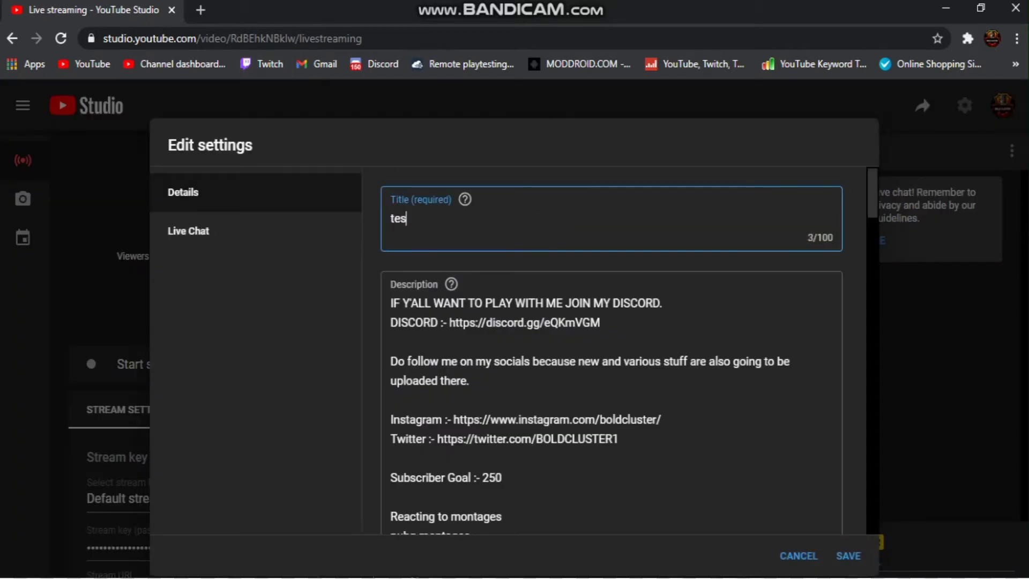
type("ting stream")
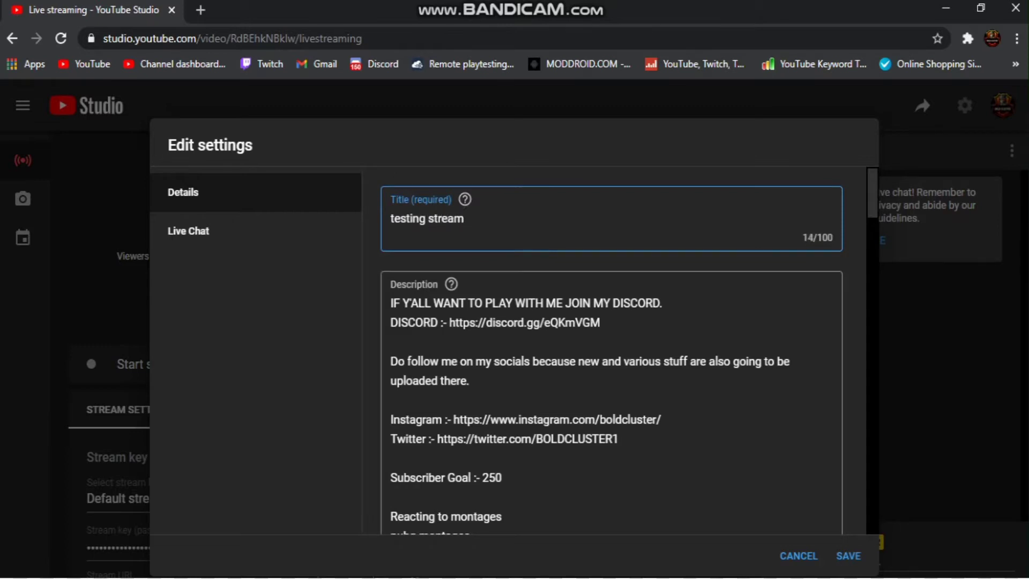
- Replace the whole stream description with "links?" followed by a line break
scroll(611, 348, "down", 6)
left_click_drag(536, 284, 390, 188)
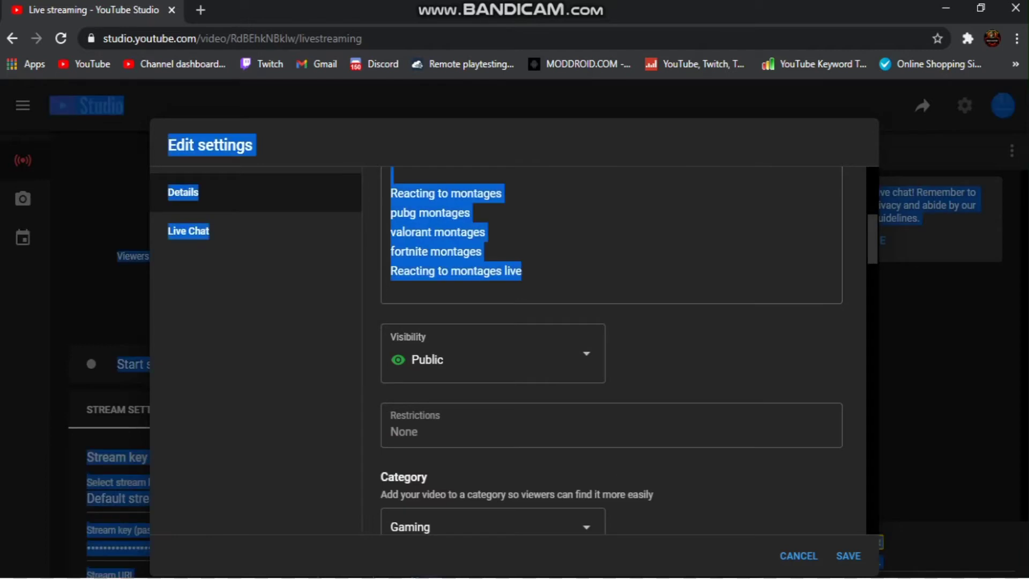
left_click(536, 271)
key("ctrl+a")
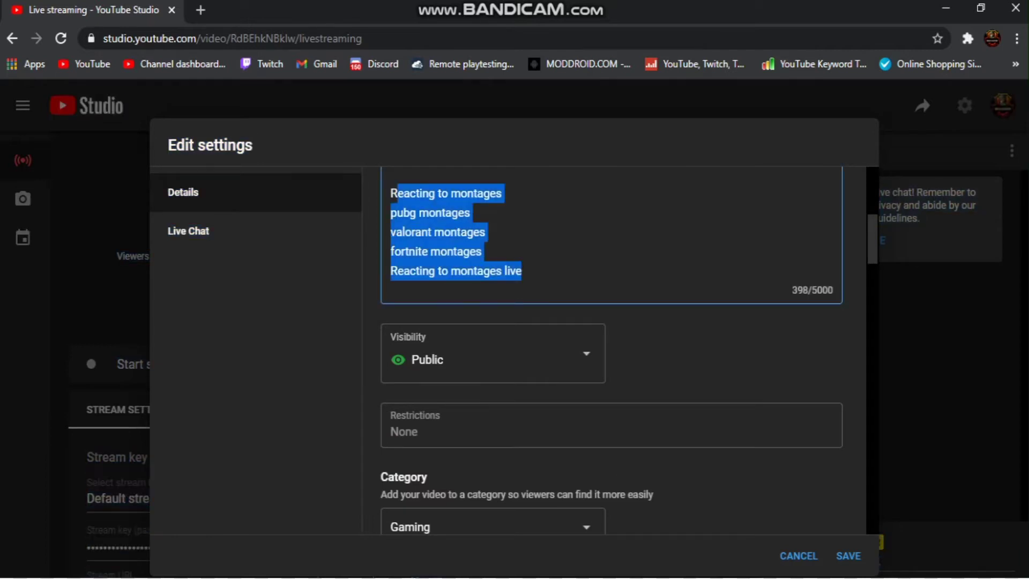
scroll(611, 349, "up", 6)
key("BackSpace")
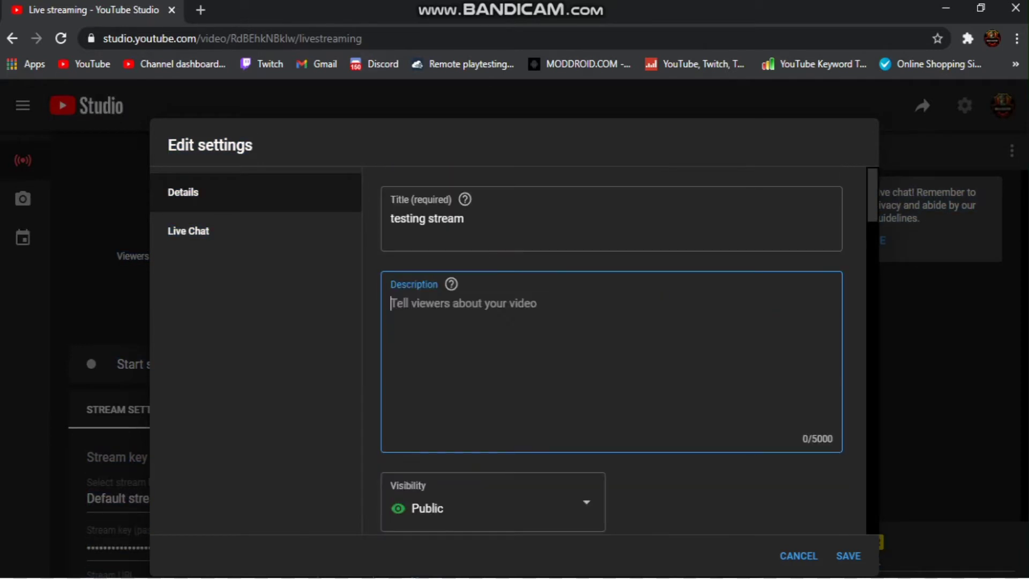
type("links? ")
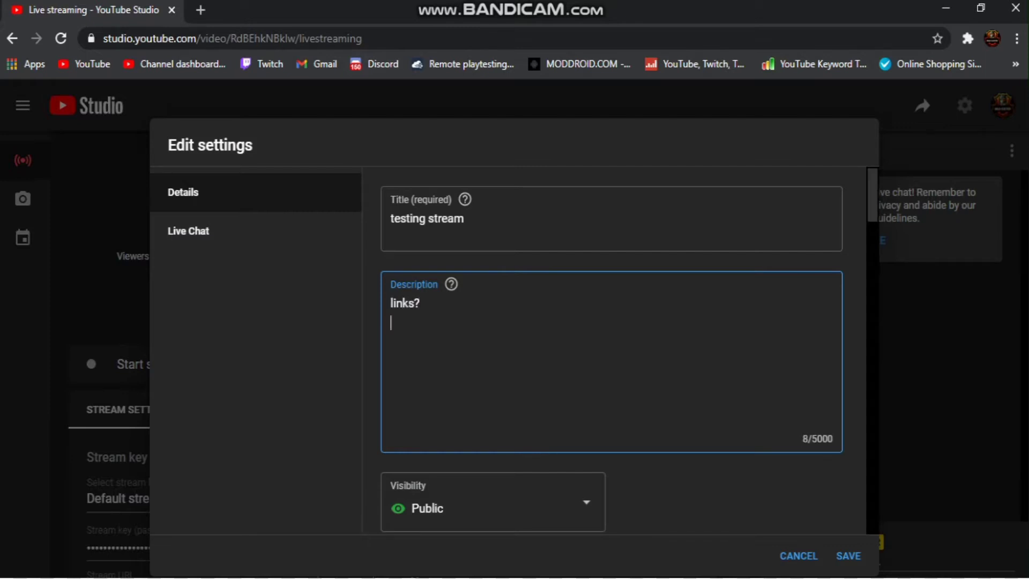
type("viewrs")
key("BackSpace")
key("BackSpace")
key("BackSpace")
key("BackSpace")
type("ews")
key("BackSpace")
type("s")
key("BackSpace")
type("we")
key("BackSpace")
key("BackSpace")
type("wes")
key("BackSpace")
key("BackSpace")
key("BackSpace")
key("BackSpace")
key("BackSpace")
key("BackSpace")
key("BackSpace")
scroll(493, 421, "down", 1)
scroll(493, 421, "up", 1)
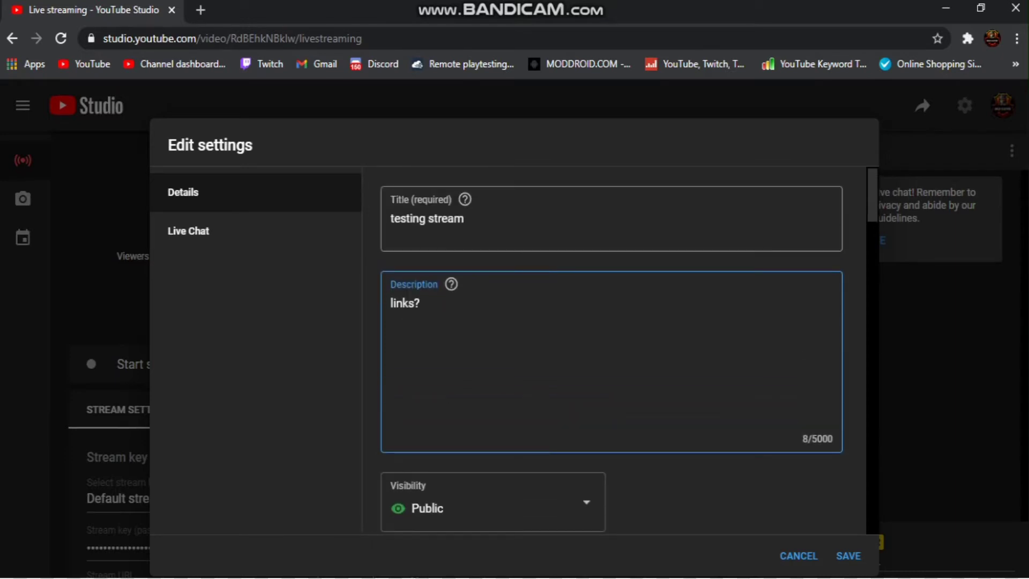
- Set the stream's visibility to Private and confirm the choice
left_click(515, 220)
scroll(515, 220, "down", 1)
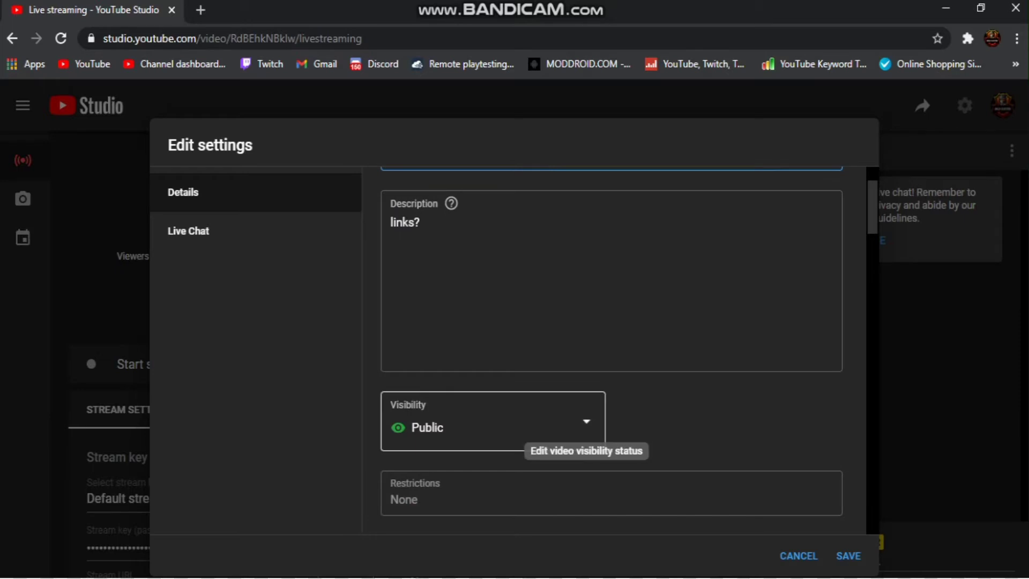
left_click(587, 422)
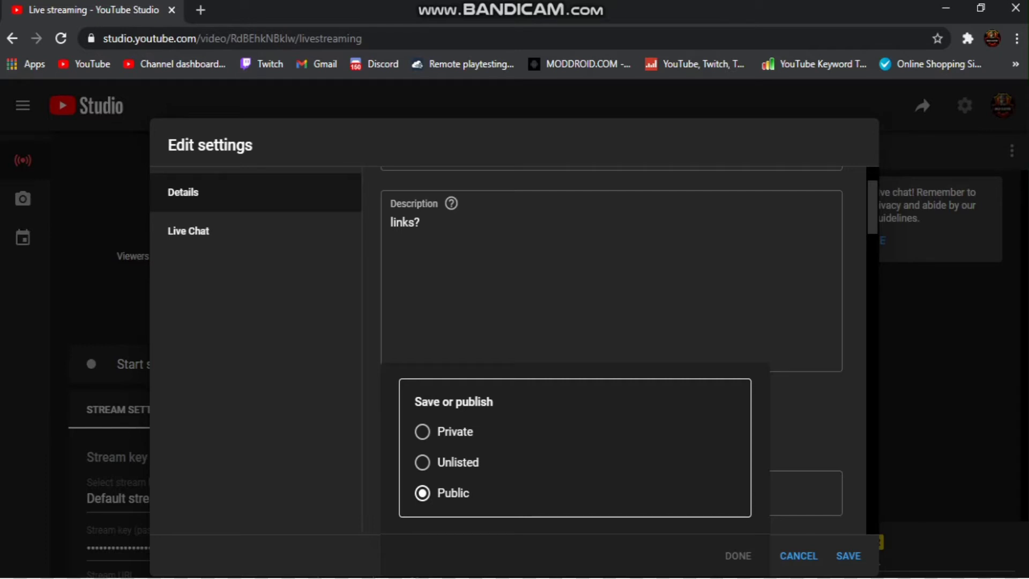
left_click(422, 432)
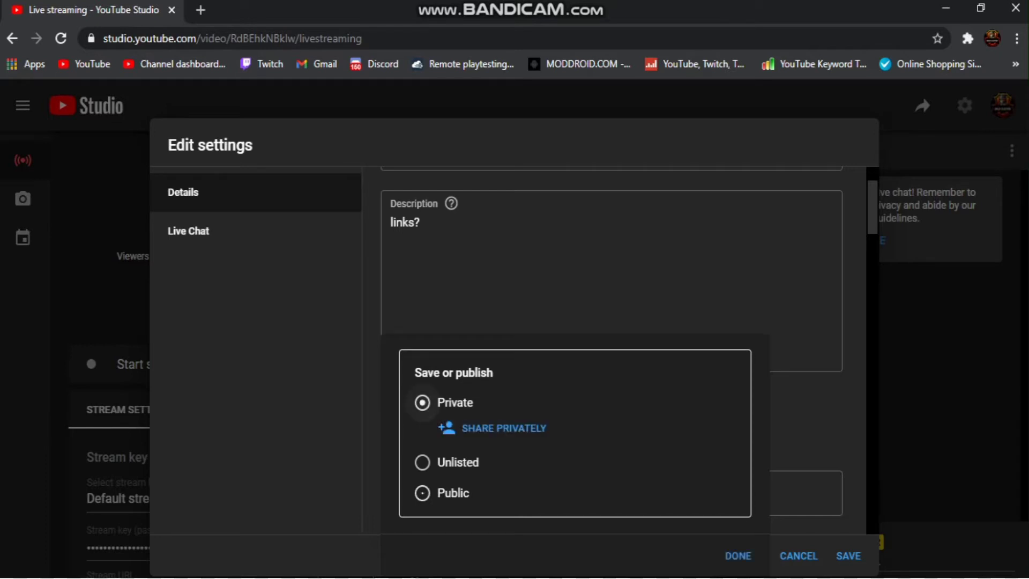
left_click(738, 556)
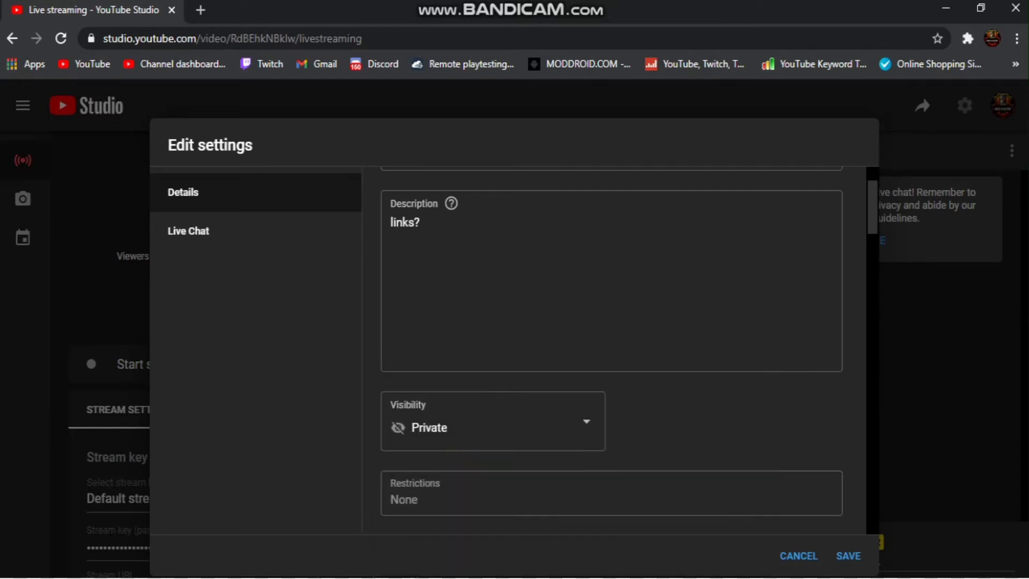
- Examine the private sharing dialog's invitee and email notification options, and leave the visibility options without inviting anyone
left_click(493, 421)
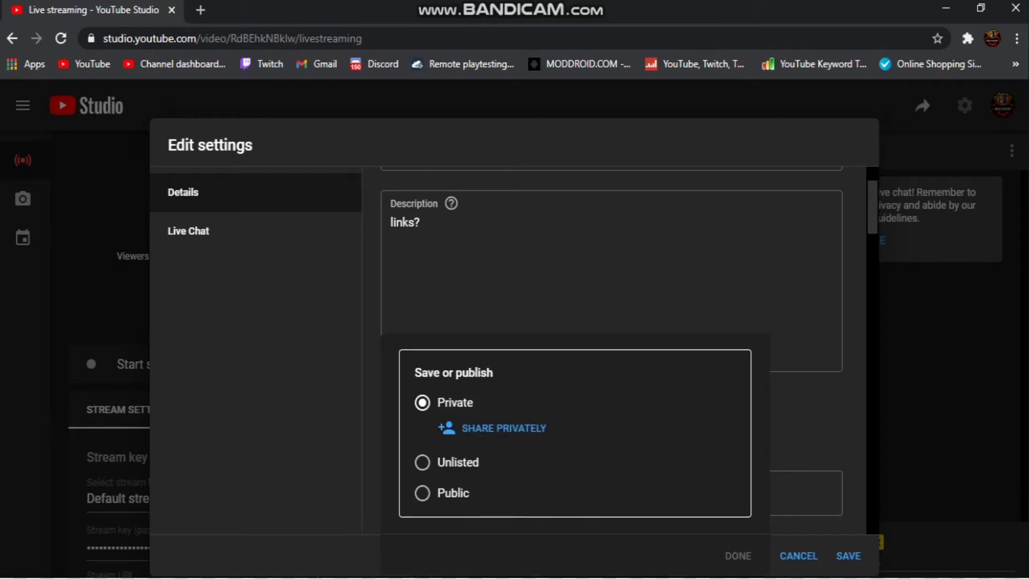
key("Tab")
key("Return")
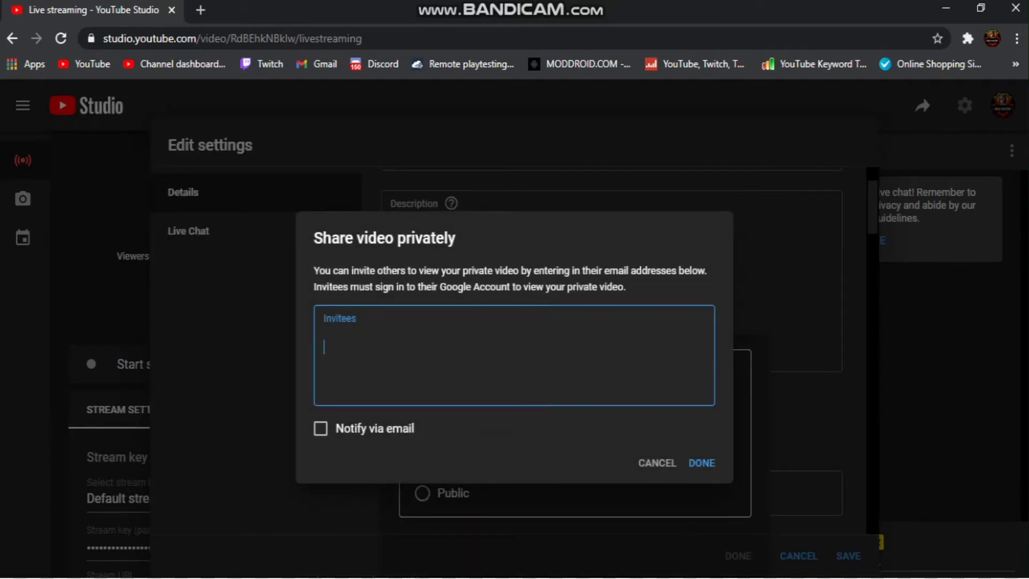
key("Tab")
key("space")
key("shift+Tab")
key("Tab")
key("Tab")
key("Return")
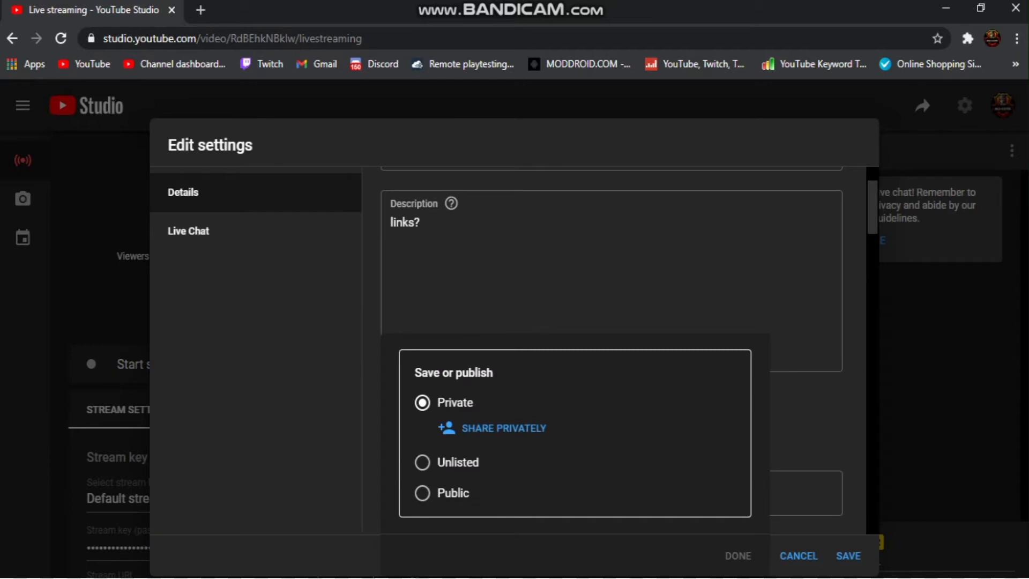
key("Escape")
- Switch the stream category to Film & Animation and set it back to Gaming
scroll(611, 348, "down", 3)
key("Tab")
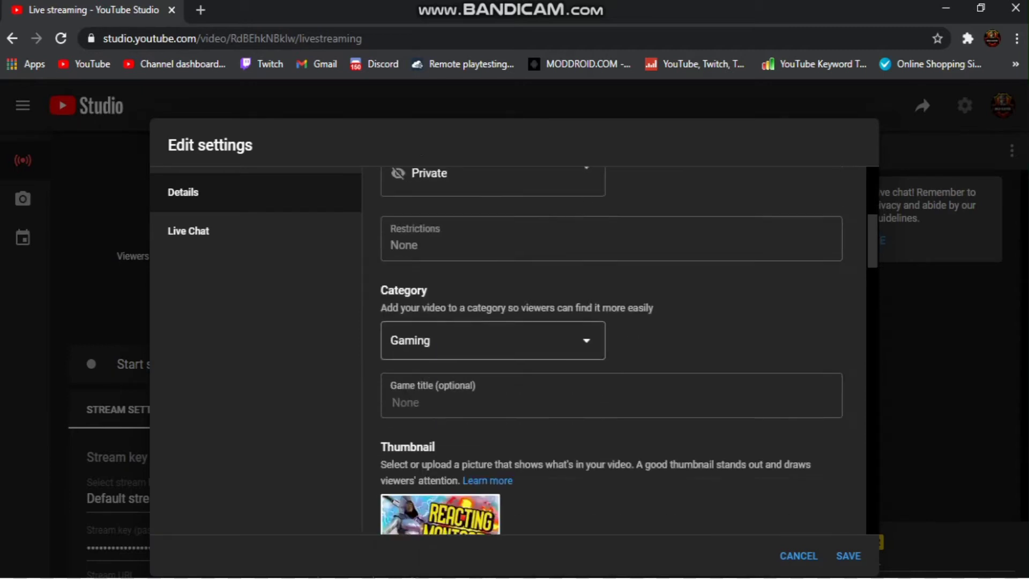
scroll(611, 348, "down", 1)
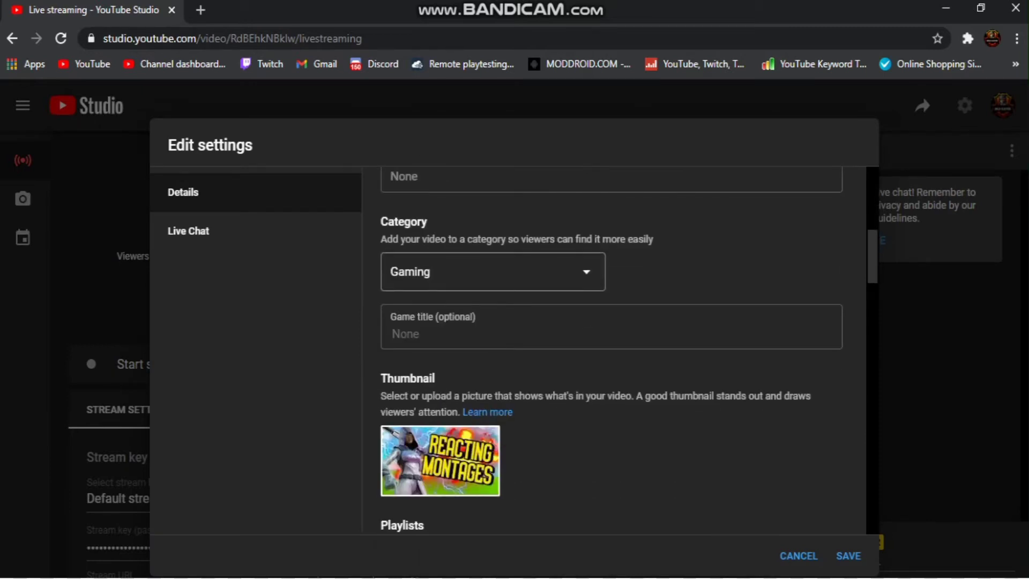
left_click(493, 272)
left_click(437, 270)
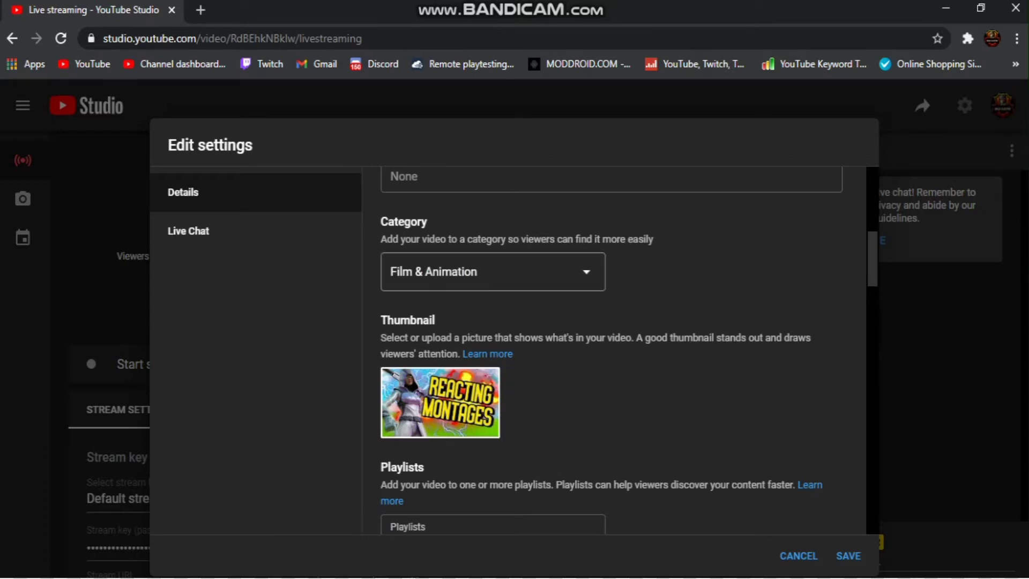
key("Return")
key("Down")
key("Down")
key("Down")
key("Down")
key("Down")
key("Down")
key("Down")
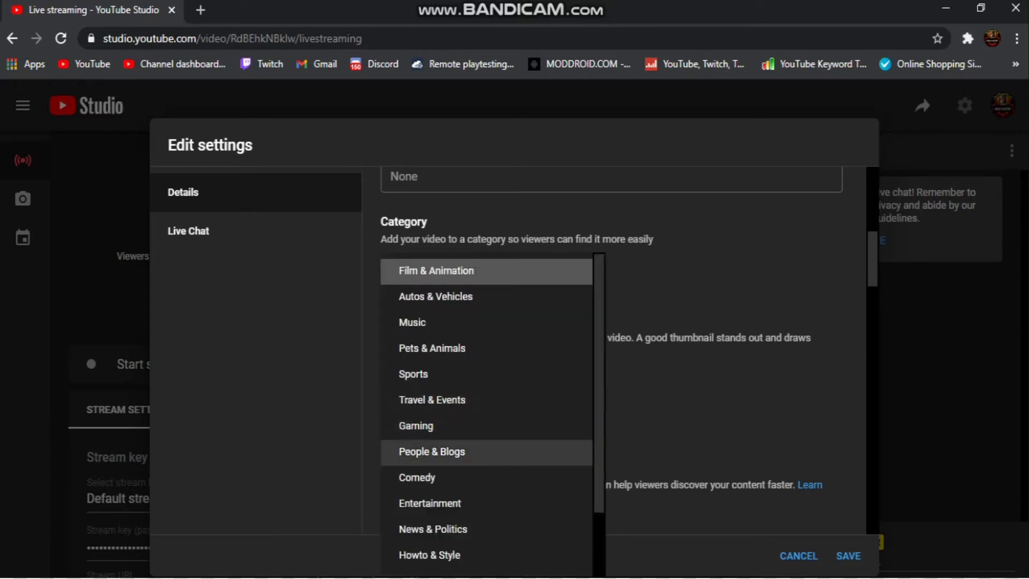
key("Up")
key("Return")
- Review the thumbnail, playlist, audience, license and comment settings, and save the edited stream details
scroll(612, 350, "down", 8)
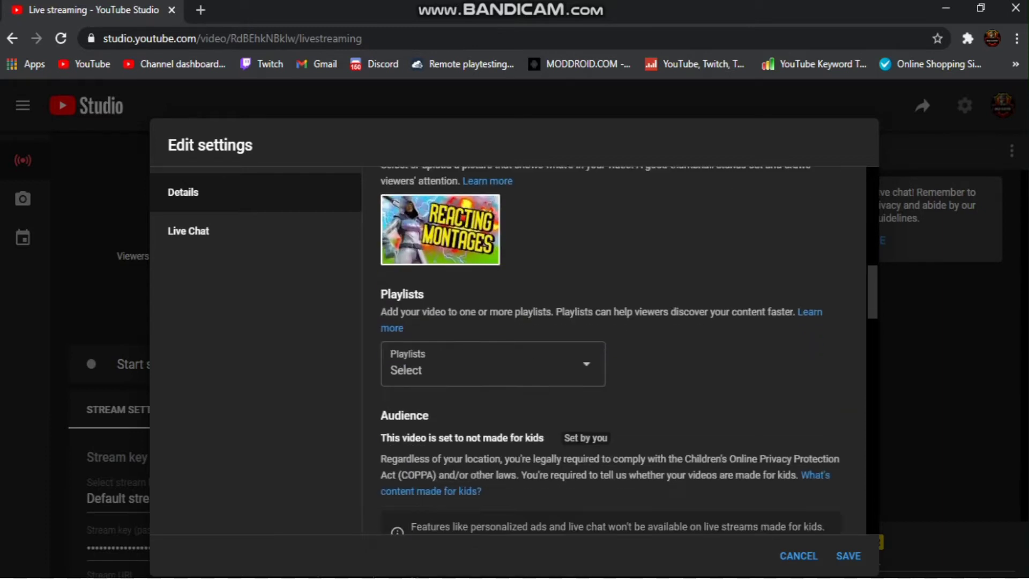
scroll(612, 351, "up", 2)
scroll(621, 349, "down", 15)
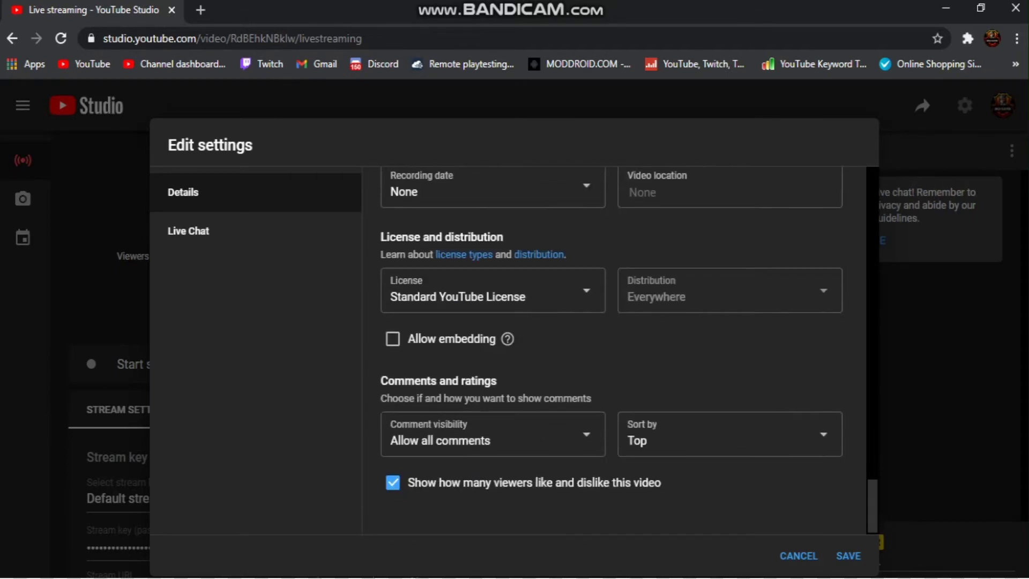
key("Escape")
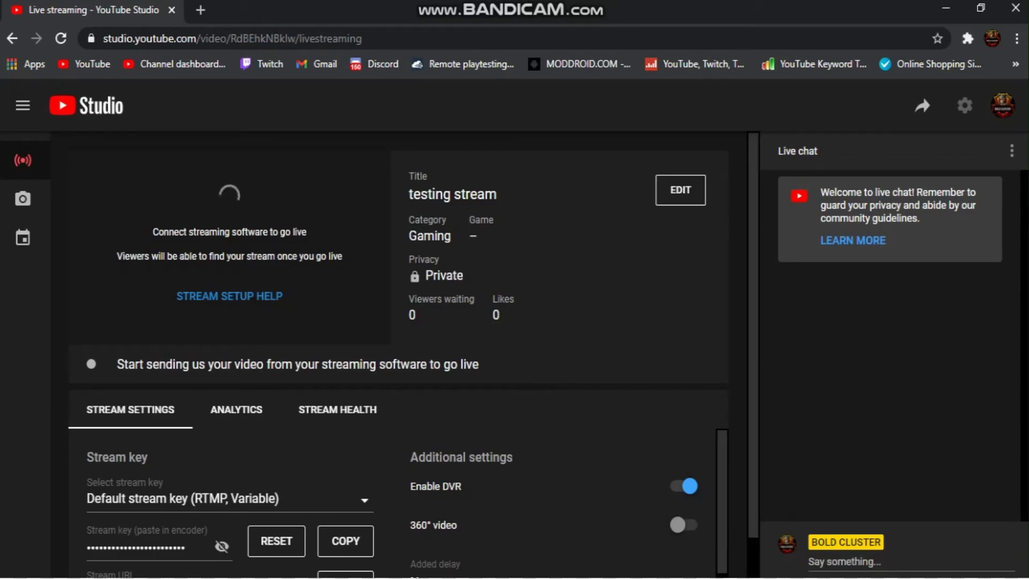
- Copy the stream key from the stream settings and switch to OBS Studio
scroll(397, 504, "down", 2)
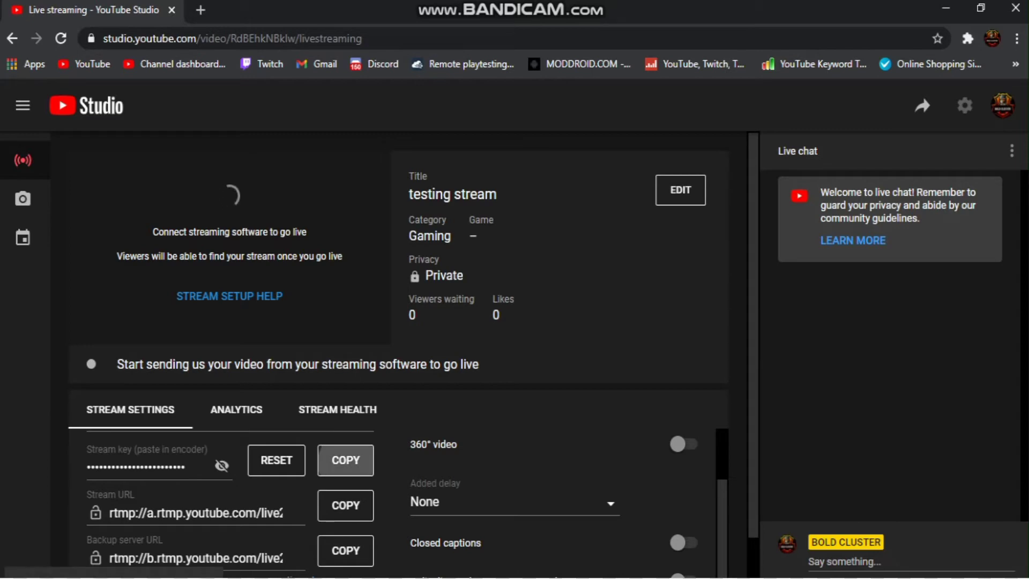
scroll(396, 504, "down", 1)
scroll(397, 504, "up", 2)
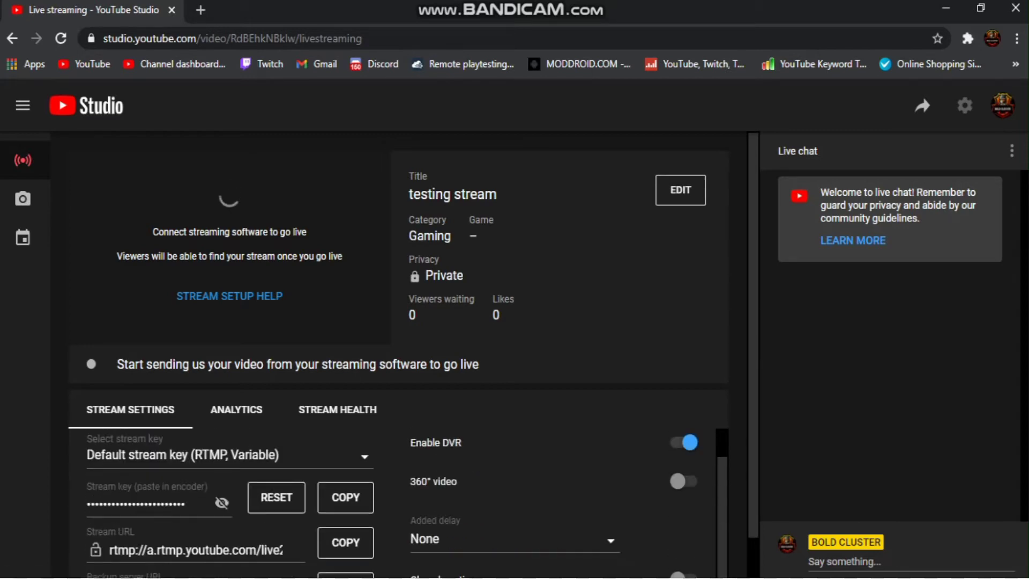
left_click(501, 578)
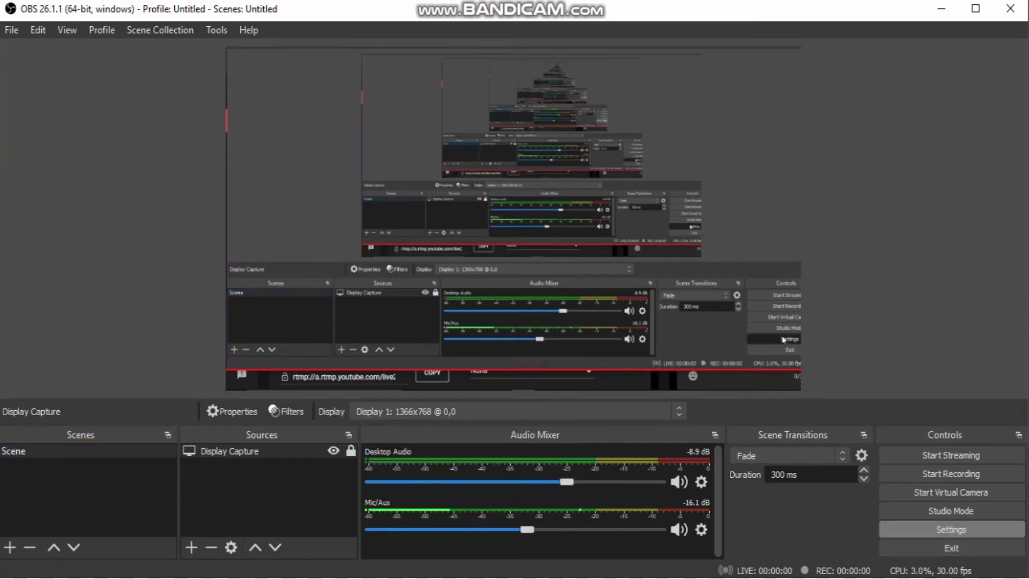
- Replace the stream key in the Stream settings with the copied one, apply the change and close the settings
left_click(951, 529)
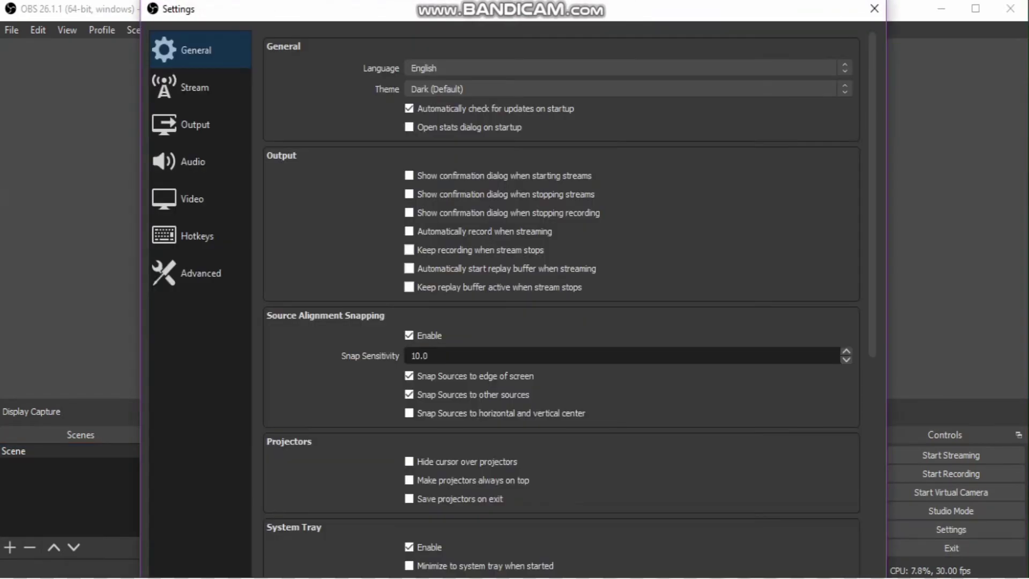
left_click(199, 86)
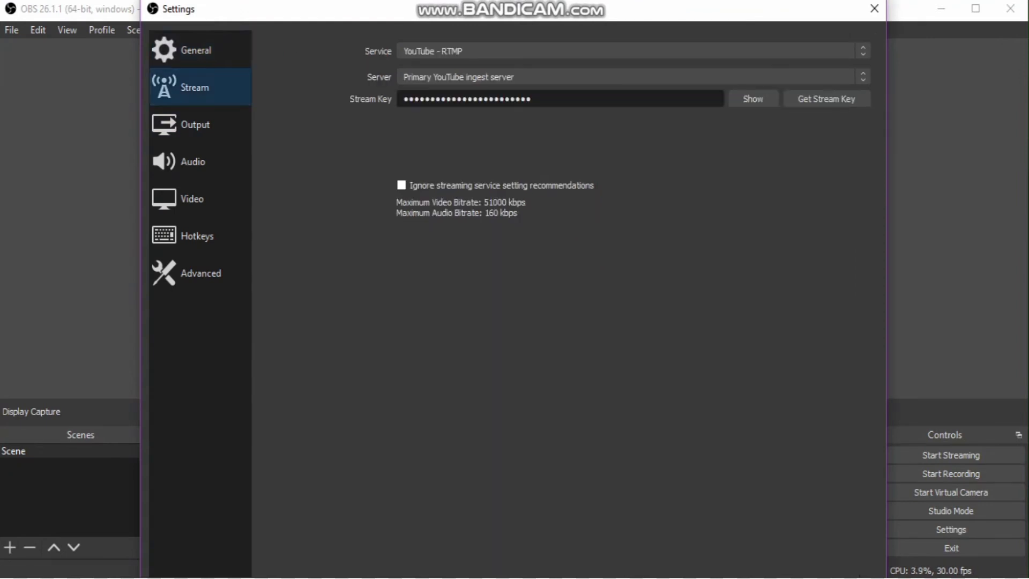
double_click(547, 99)
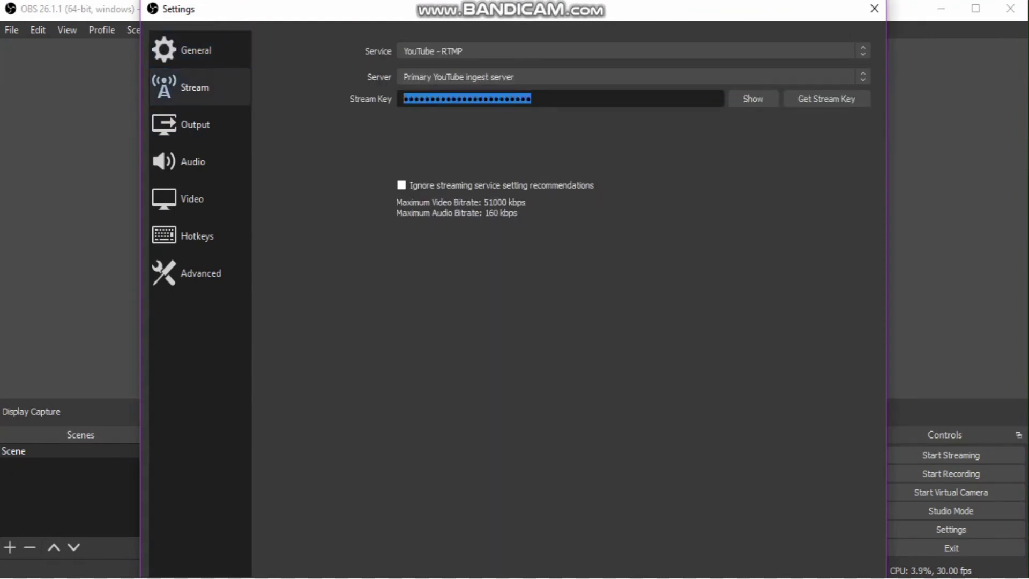
key("BackSpace")
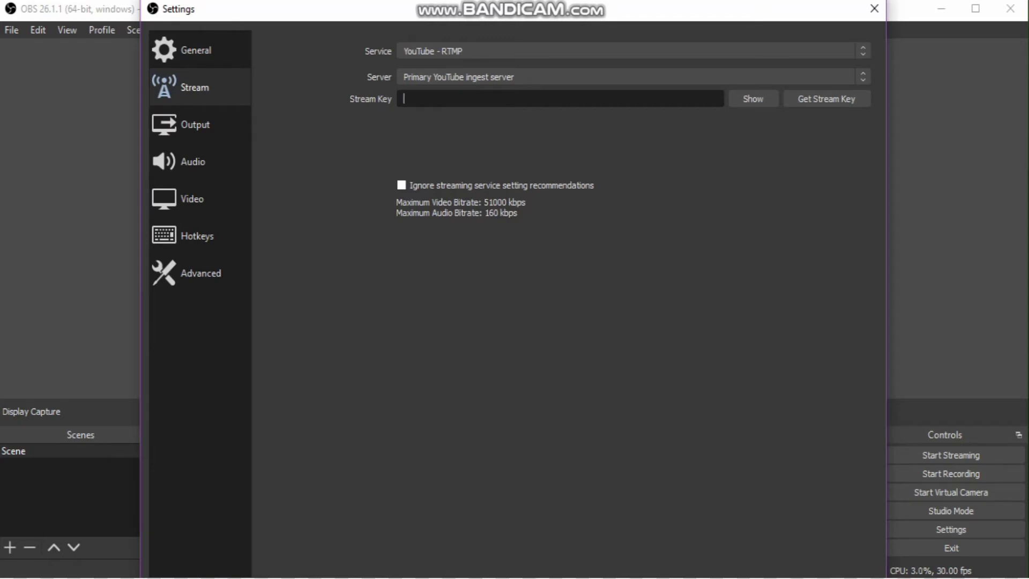
key("ctrl+v")
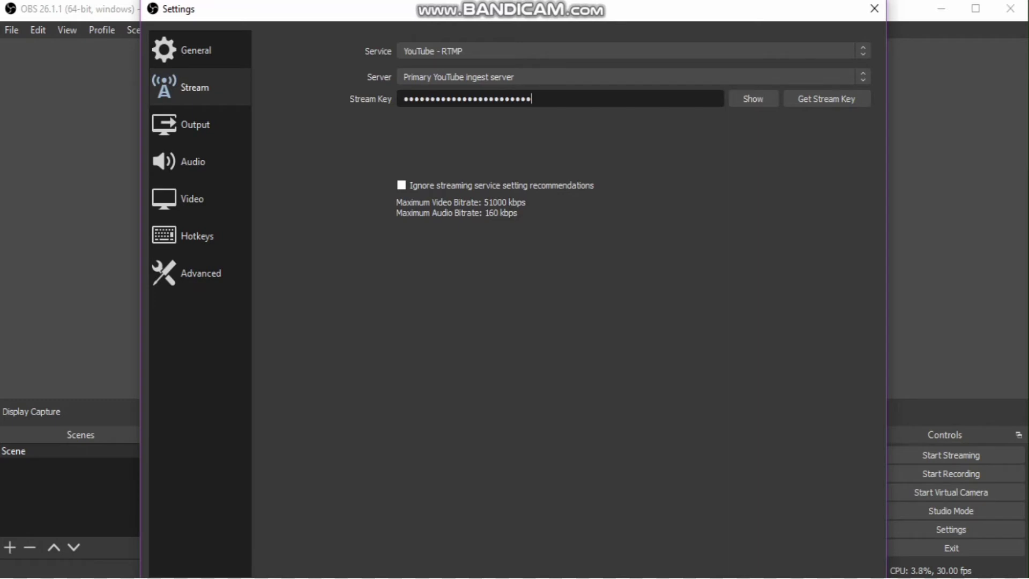
left_click_drag(642, 3, 604, 3)
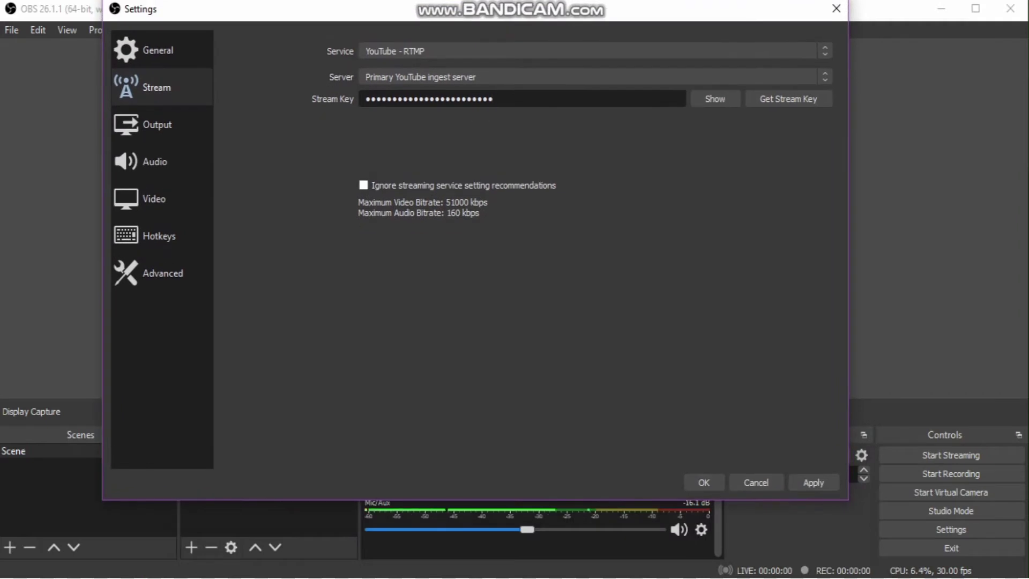
left_click(813, 483)
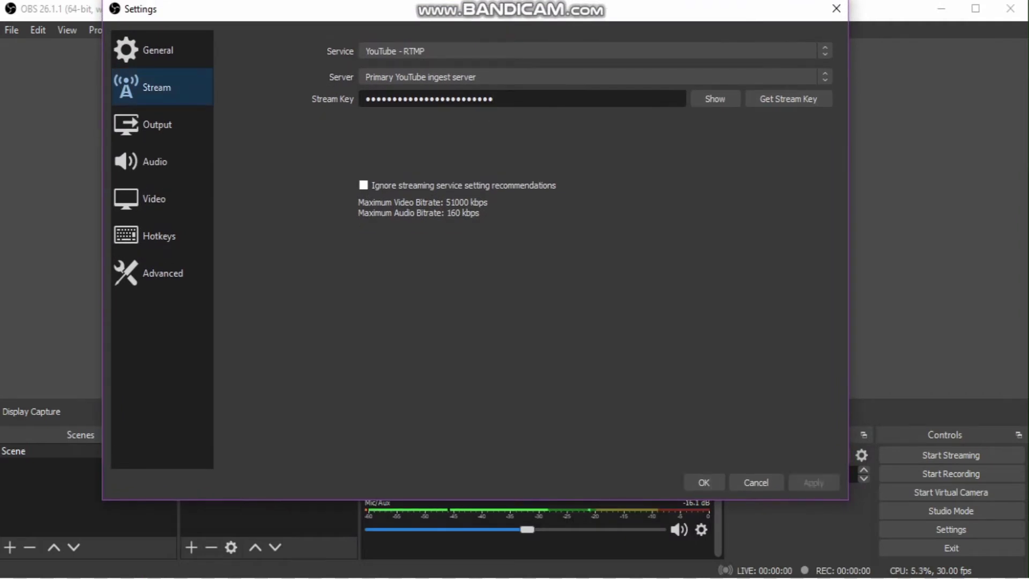
left_click(704, 482)
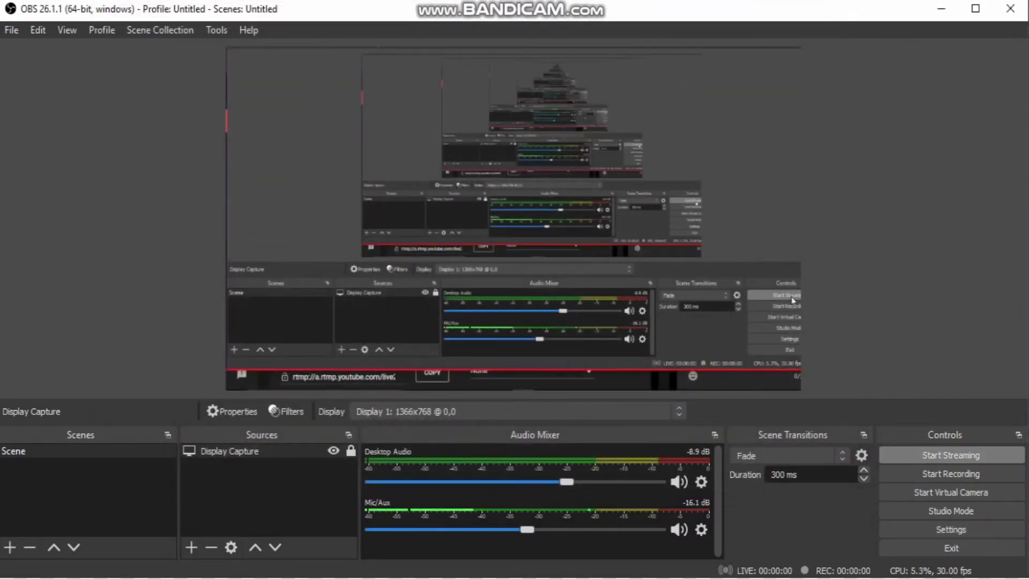
- Start streaming from OBS Studio and switch to the live streaming page in YouTube Studio
left_click(910, 456)
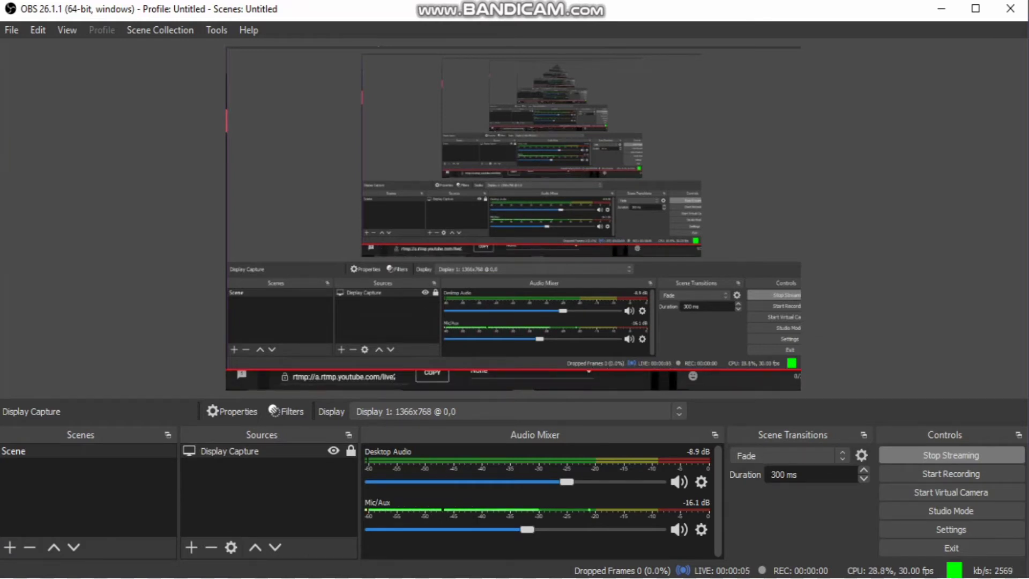
left_click(451, 384)
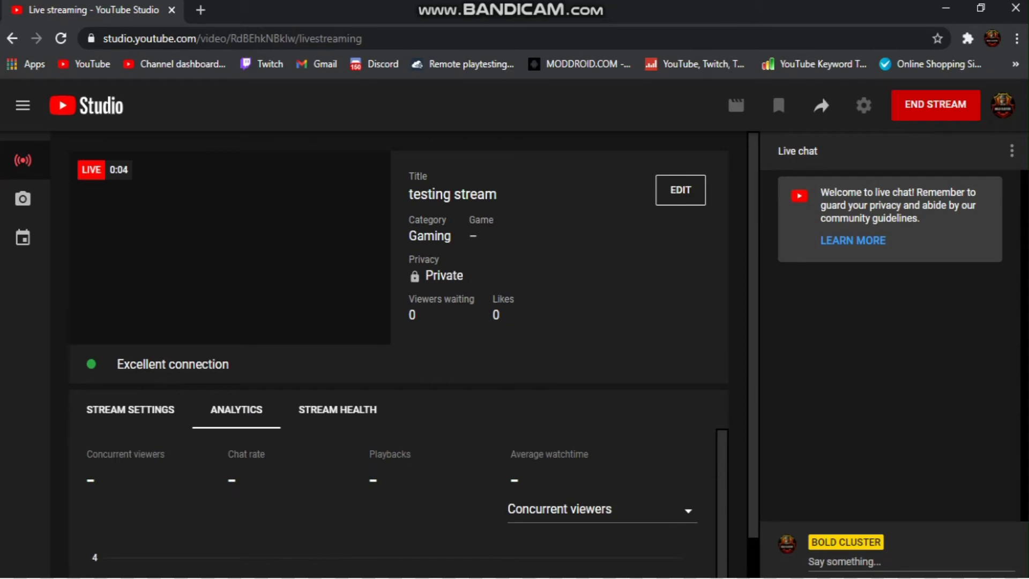
- Check the stream health messages, and unmute the live preview briefly to listen before muting it again
left_click(338, 410)
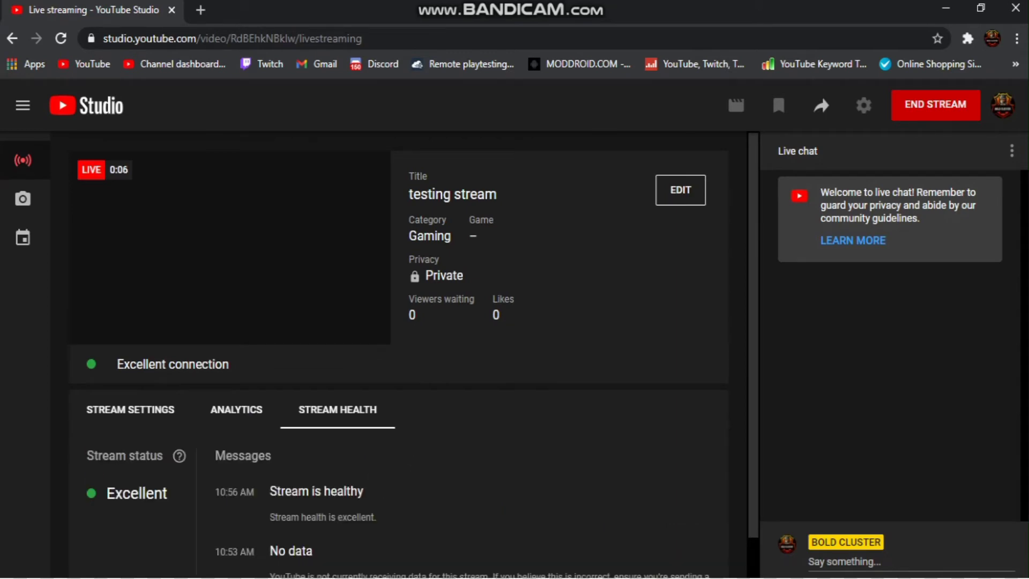
scroll(400, 354, "down", 2)
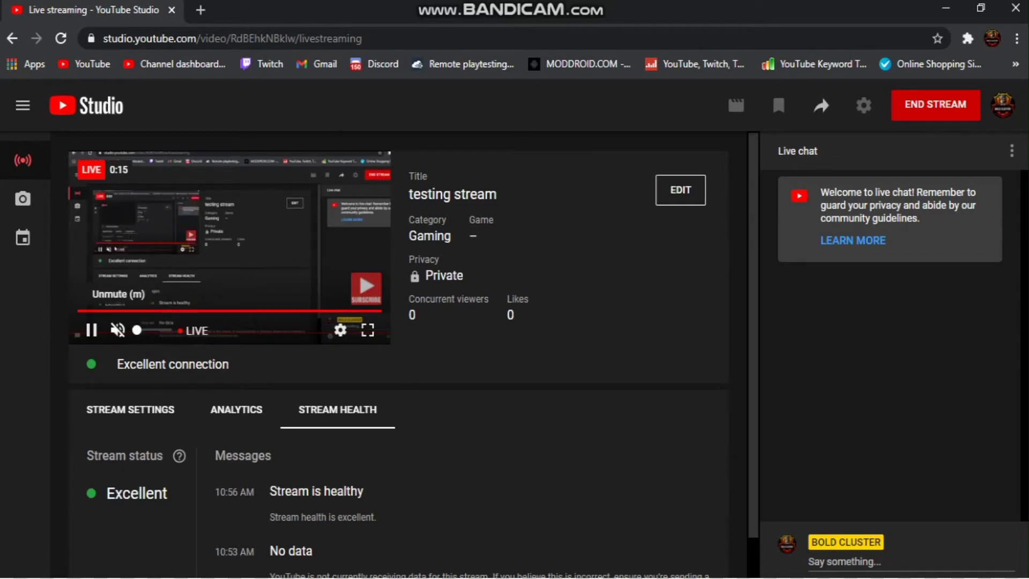
left_click(117, 330)
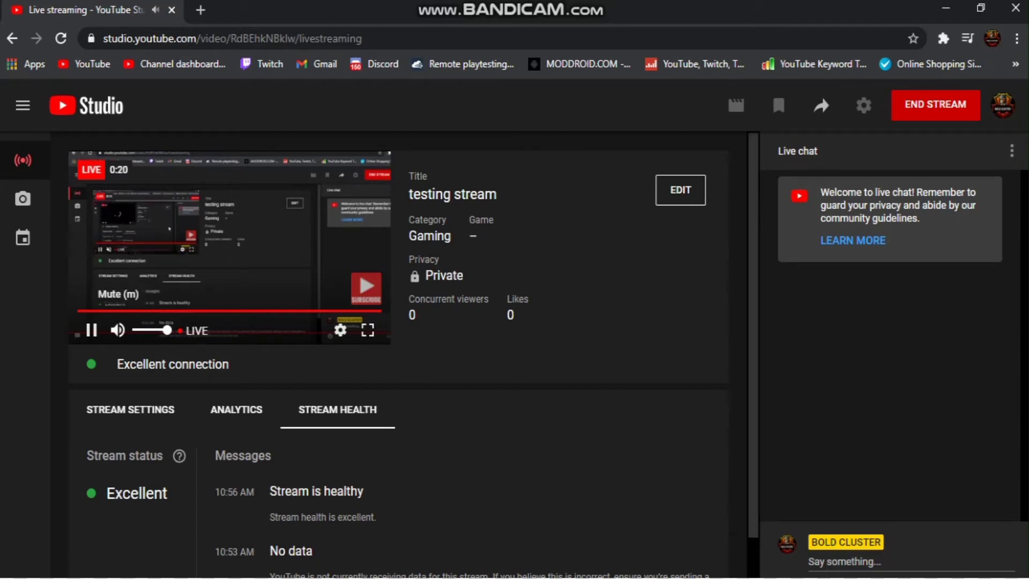
left_click(117, 330)
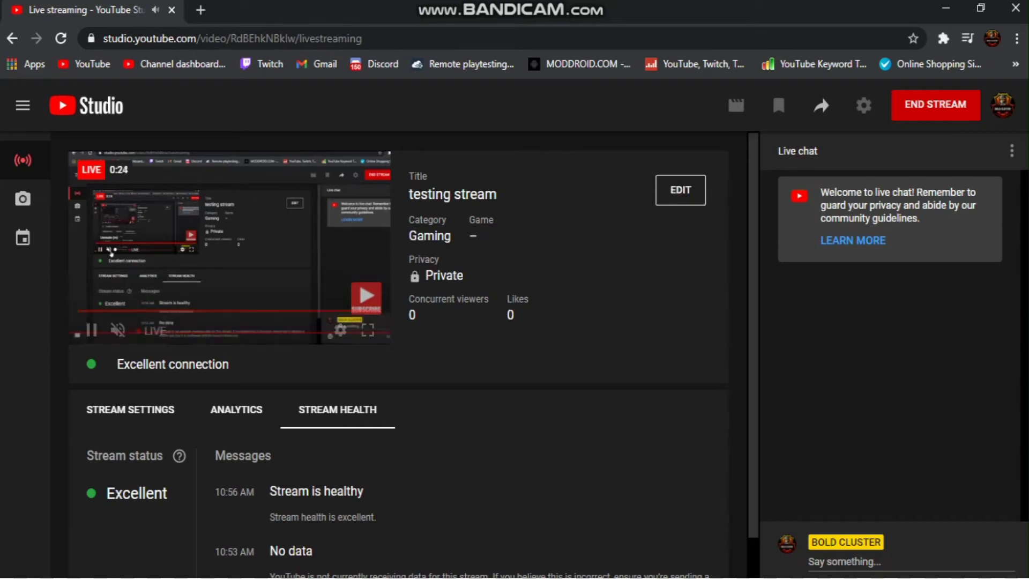
- Open the YouTube home page in a new tab, checking the live streaming page while it loads
left_click(200, 10)
left_click(86, 64)
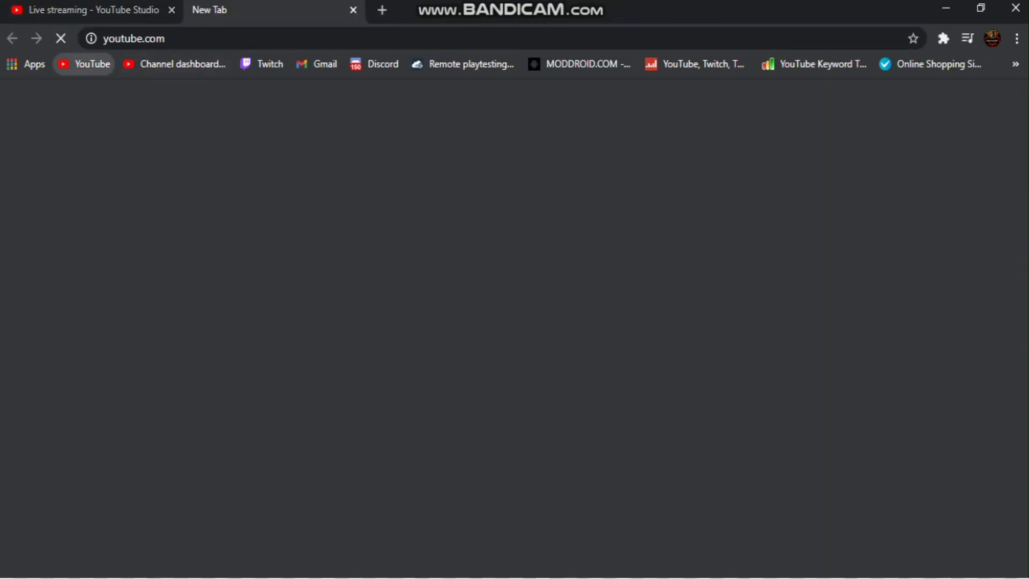
left_click(141, 10)
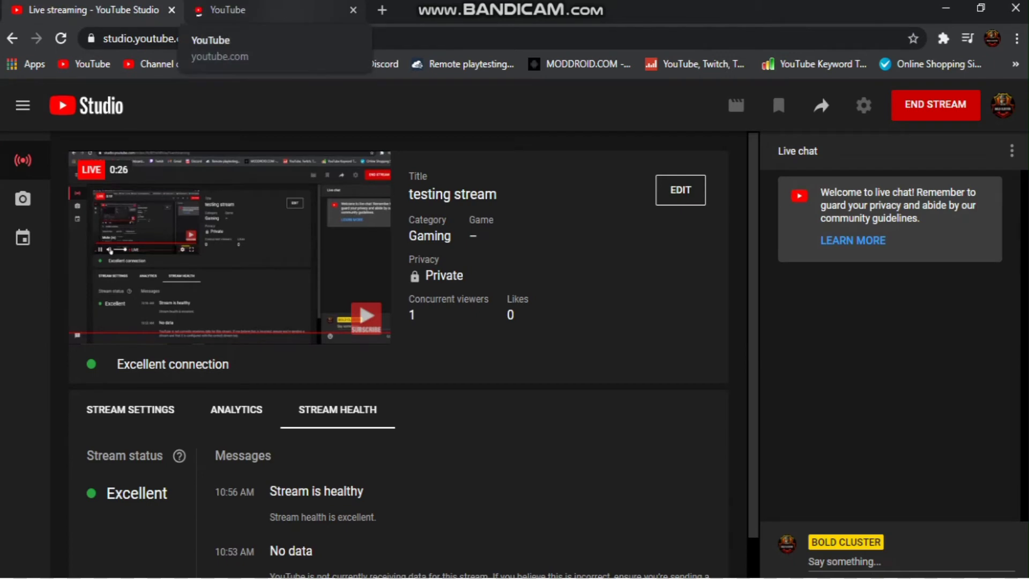
left_click(228, 10)
left_click(129, 10)
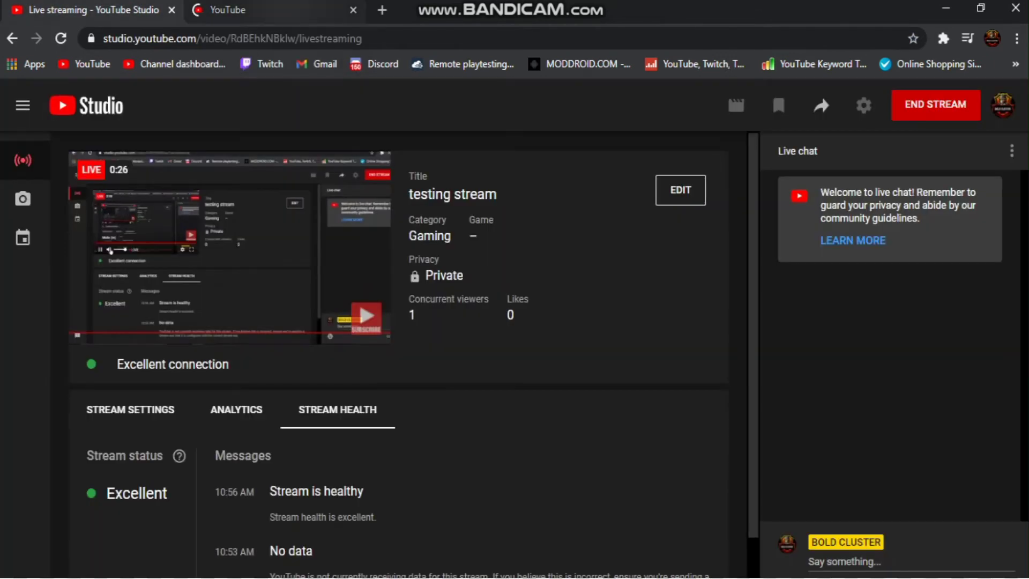
left_click(228, 10)
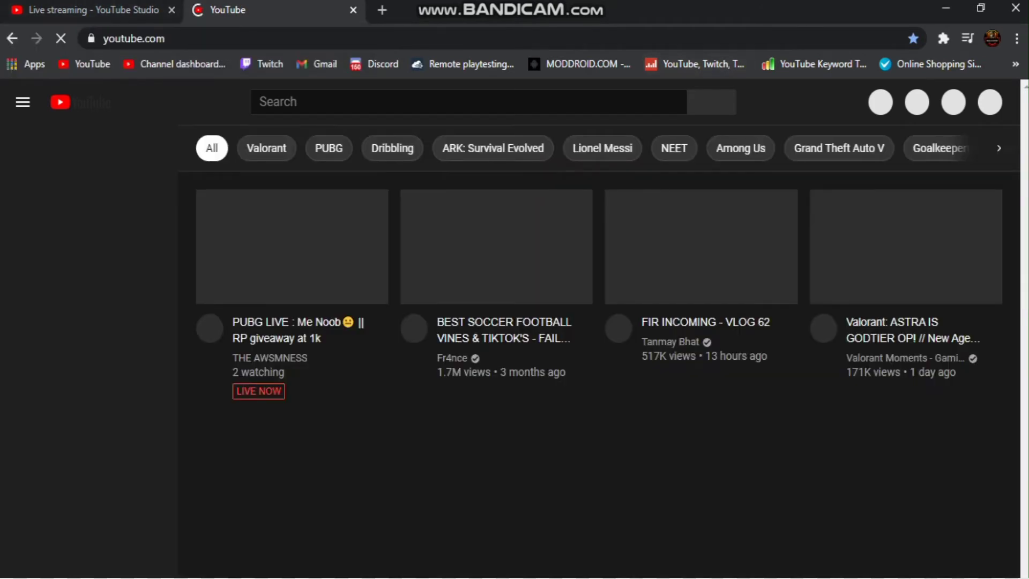
left_click(153, 9)
left_click(228, 10)
- Open the channel dashboard and highlight the current subscriber count in the channel analytics
left_click(175, 64)
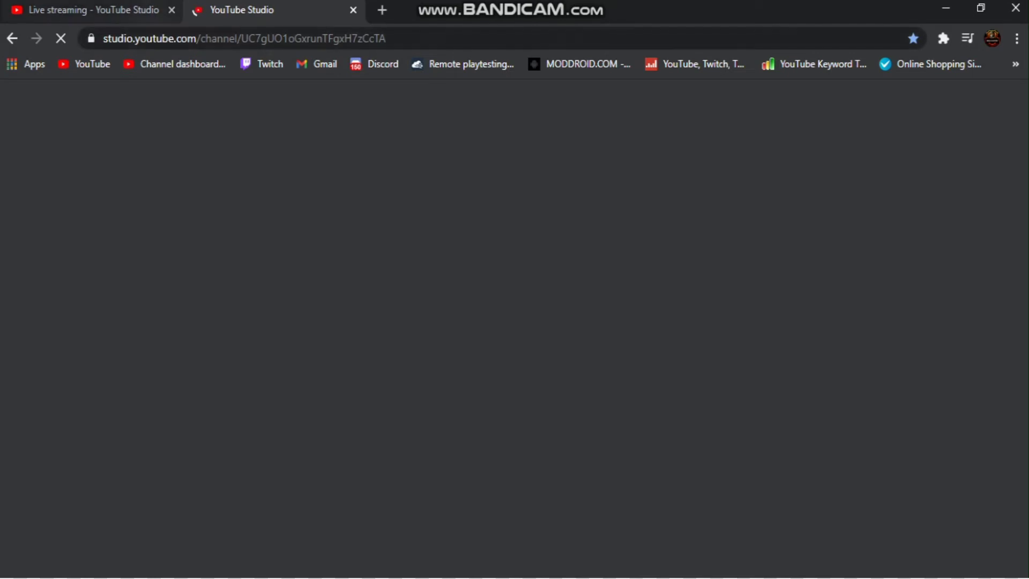
left_click(94, 11)
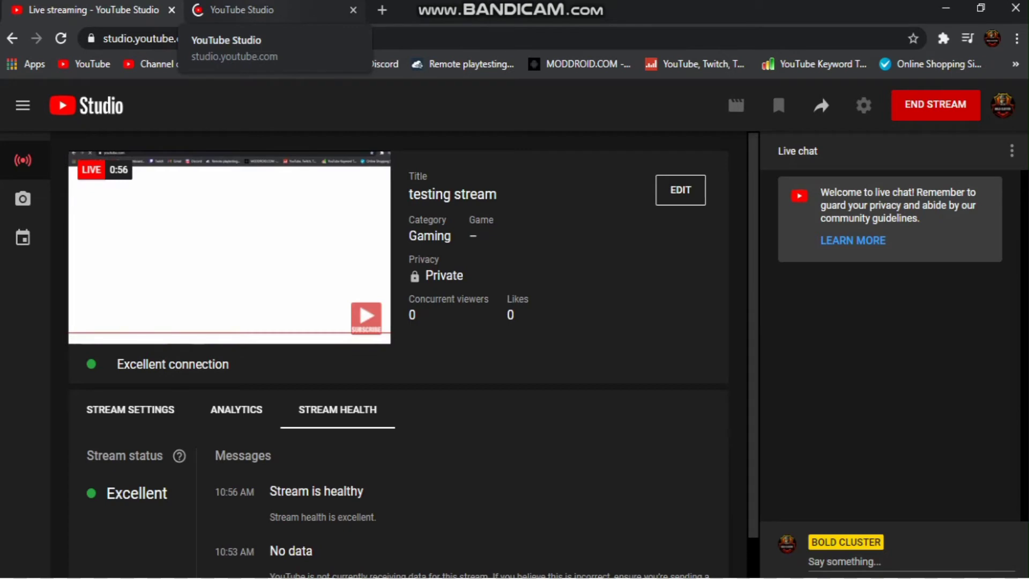
left_click(242, 9)
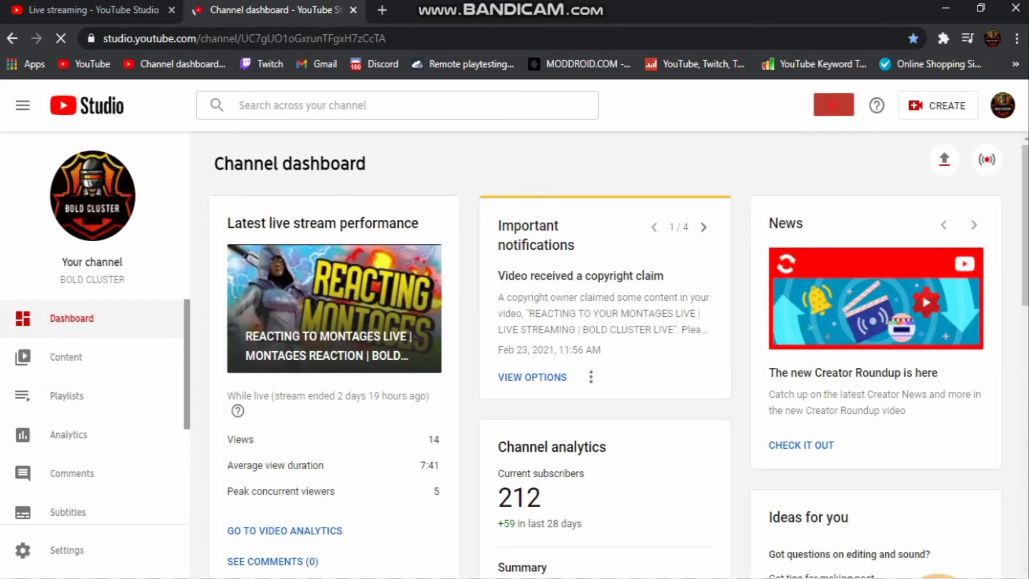
scroll(606, 354, "down", 2)
left_click_drag(543, 418, 497, 418)
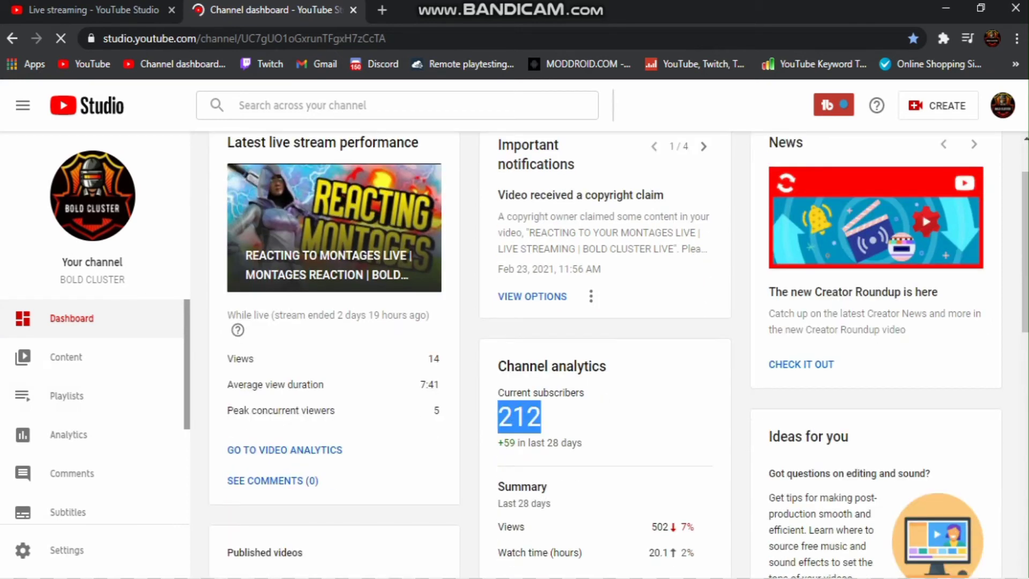
- Open the video details of the live "testing stream" from the channel's live content, and check the live streaming page
left_click(65, 357)
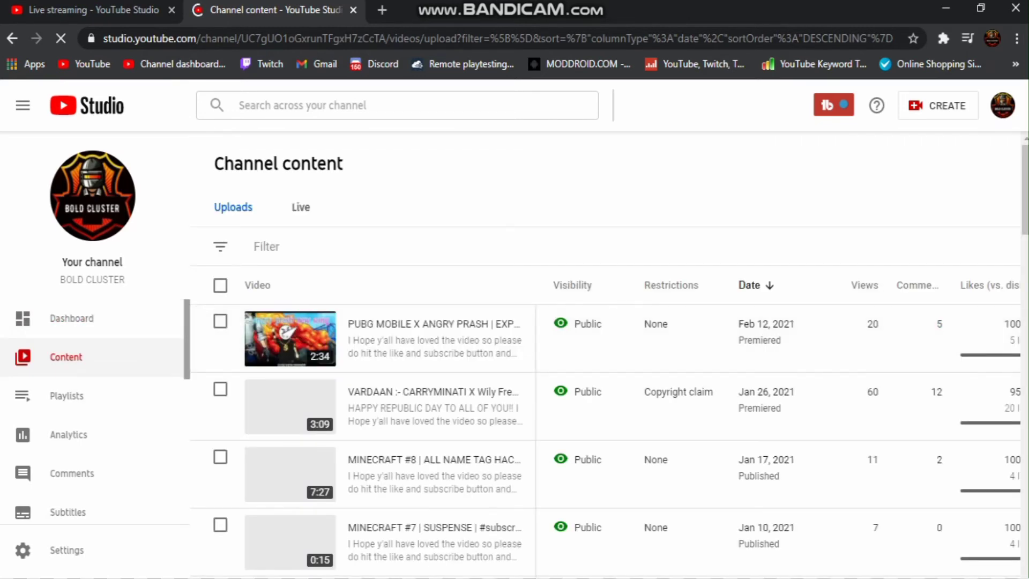
left_click(301, 208)
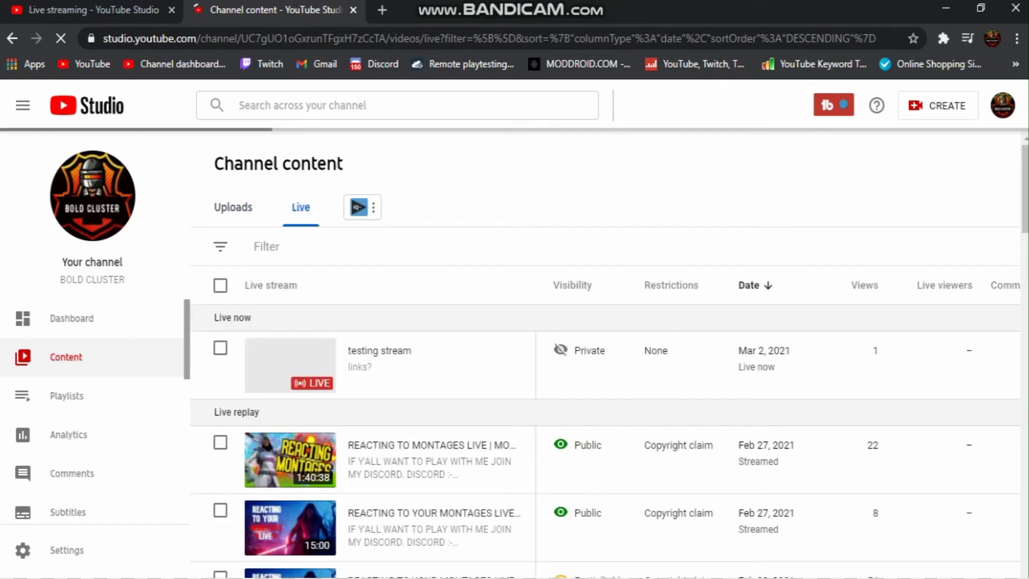
mouse_move(363, 354)
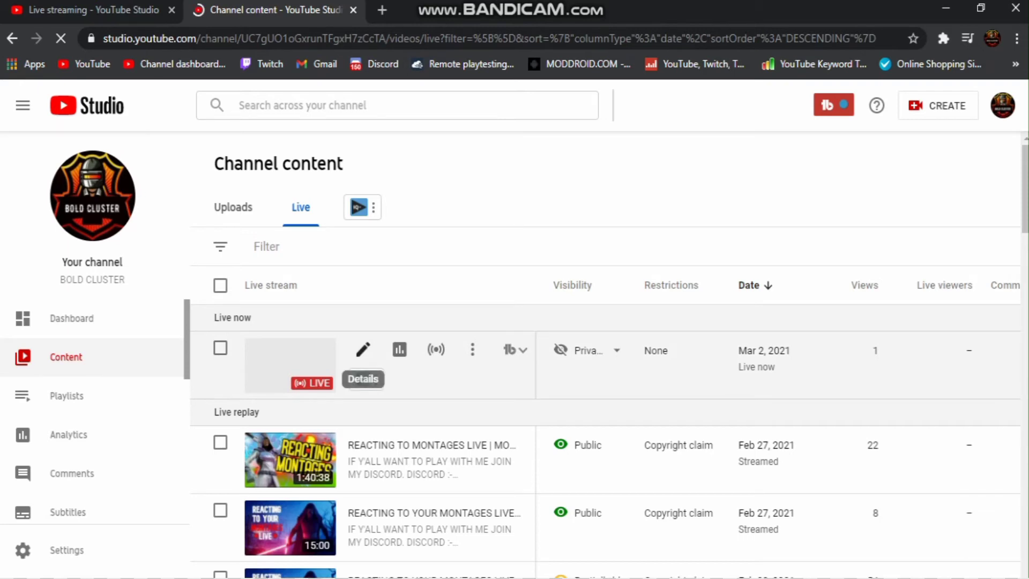
left_click(363, 349)
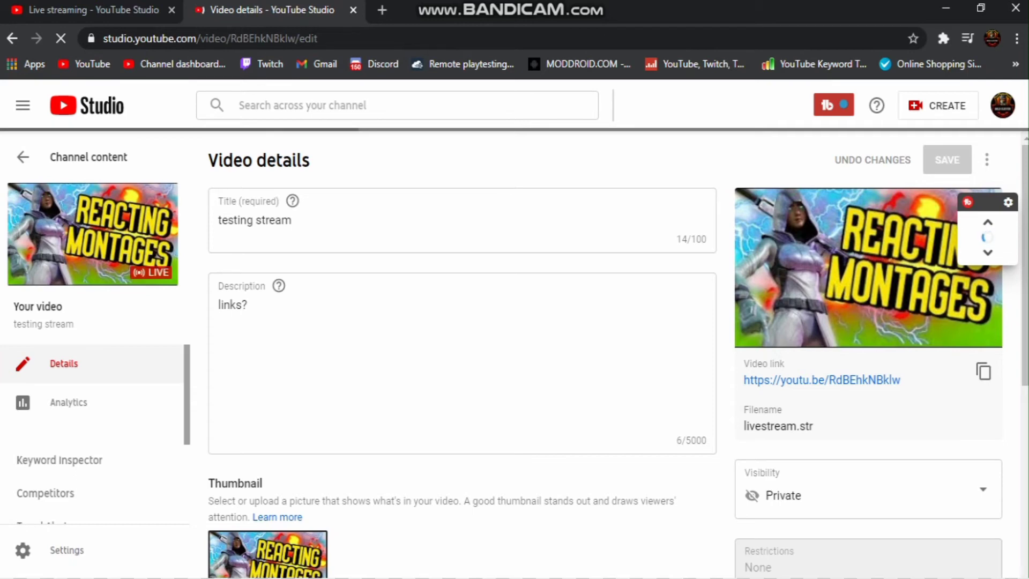
left_click(91, 10)
left_click(268, 10)
left_click(91, 10)
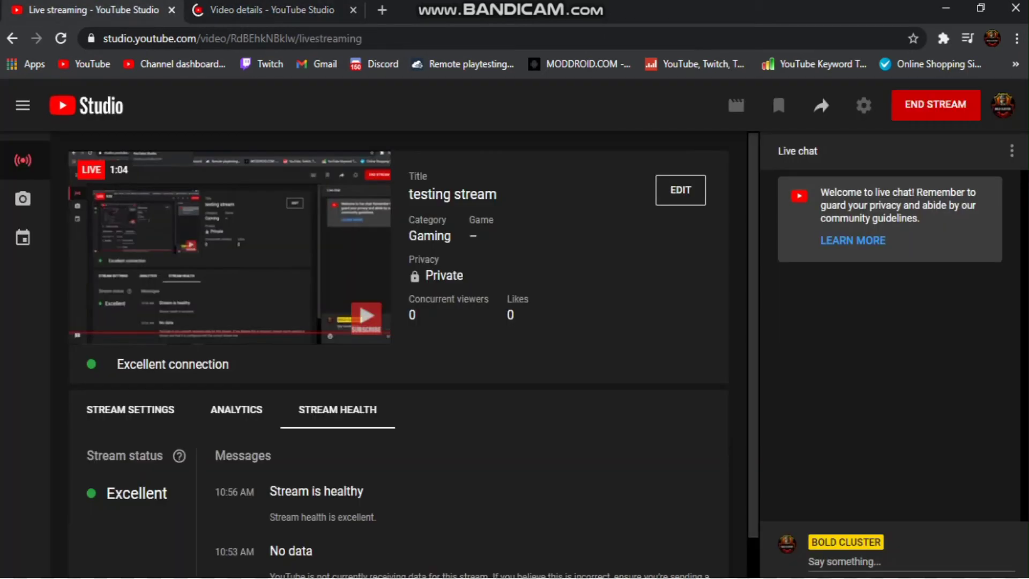
- Open the stream's watch page from its video link, close the video details tab and look over the watch page
key("ctrl+Tab")
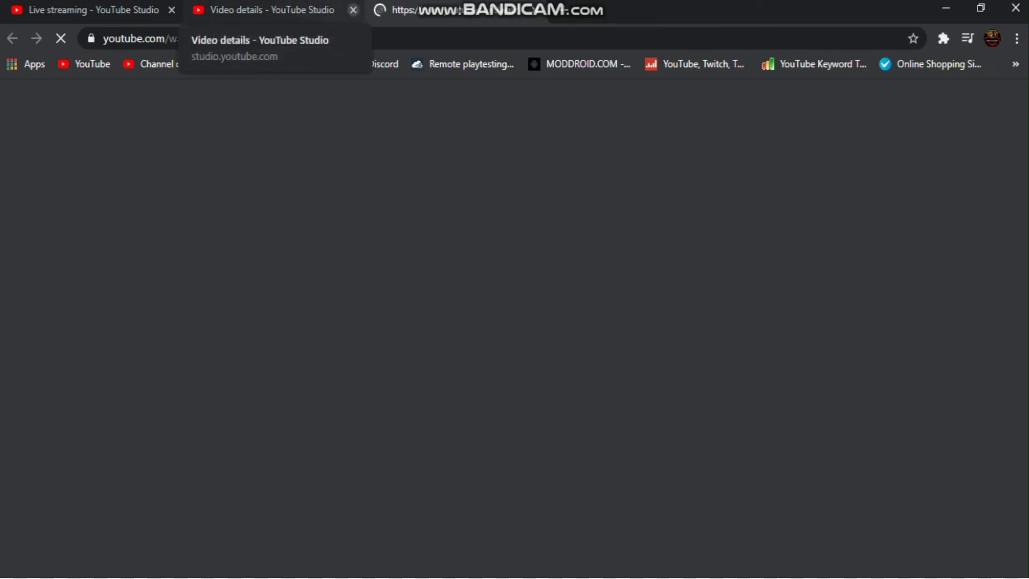
left_click(353, 9)
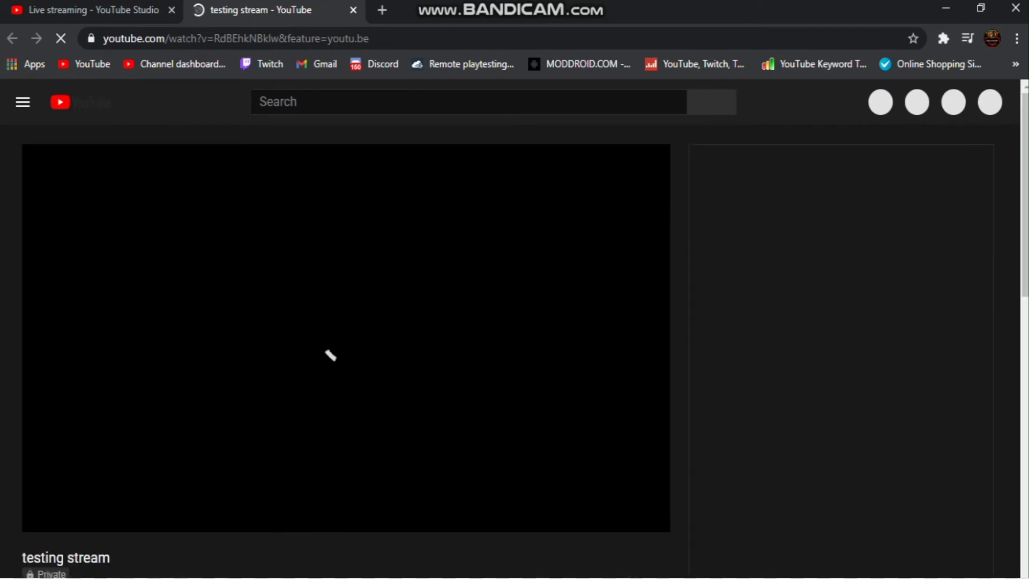
scroll(346, 338, "down", 2)
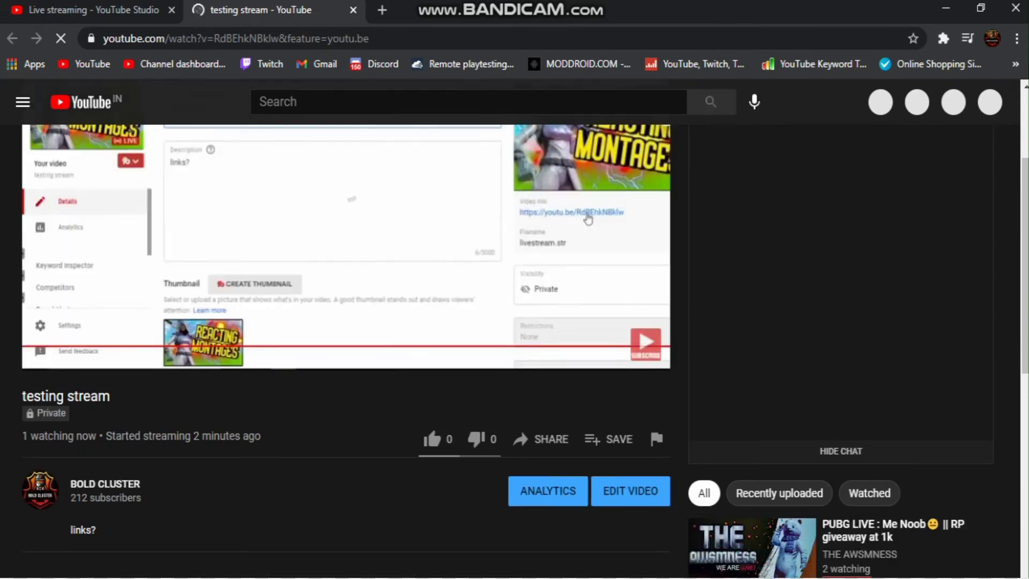
scroll(346, 321, "up", 3)
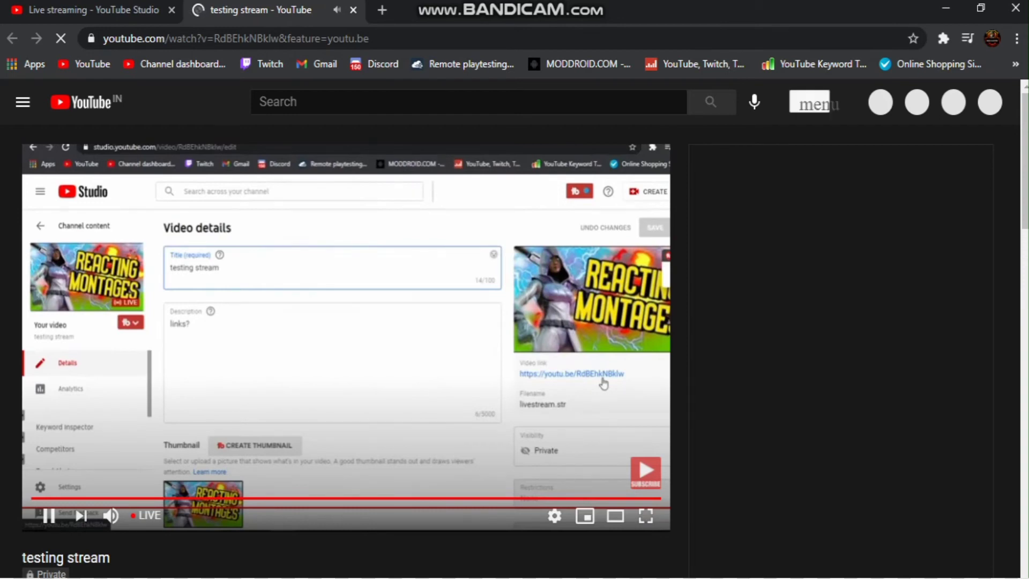
- Compare the stream playback on the watch page with the preview in YouTube Studio, and close the watch page
left_click(32, 11)
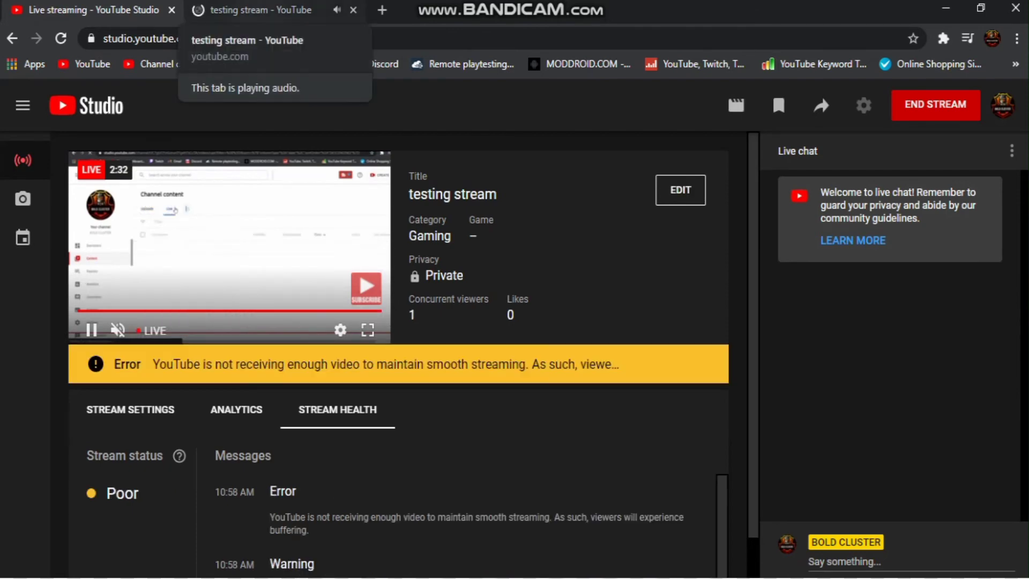
left_click(257, 10)
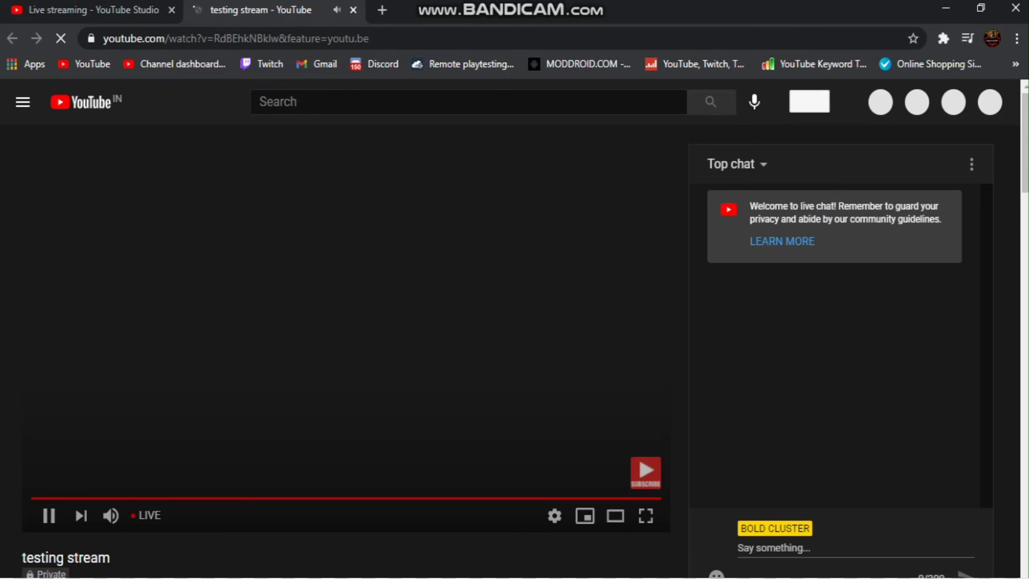
left_click(112, 9)
left_click(241, 10)
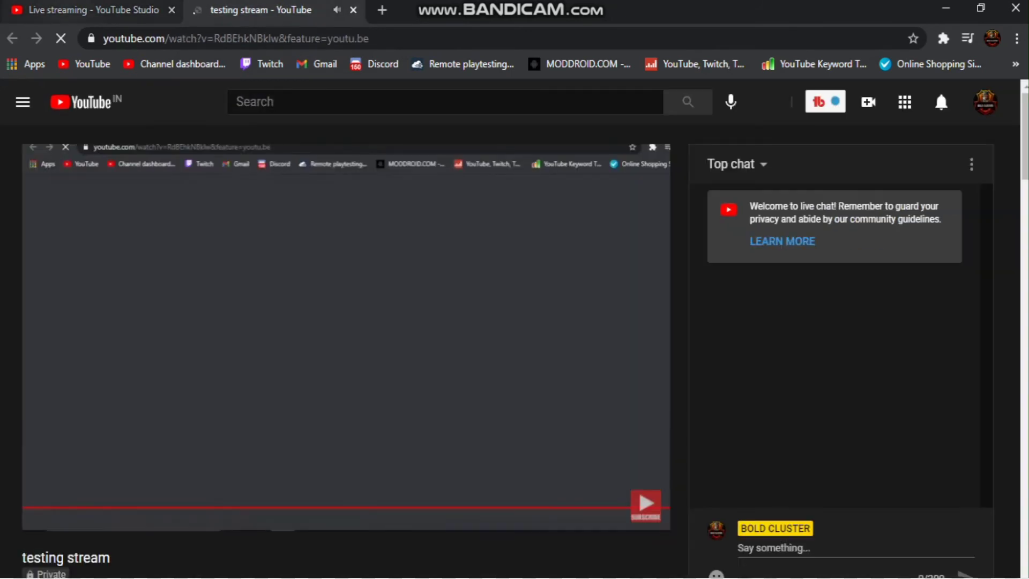
key("ctrl+Tab")
key("ctrl+Tab")
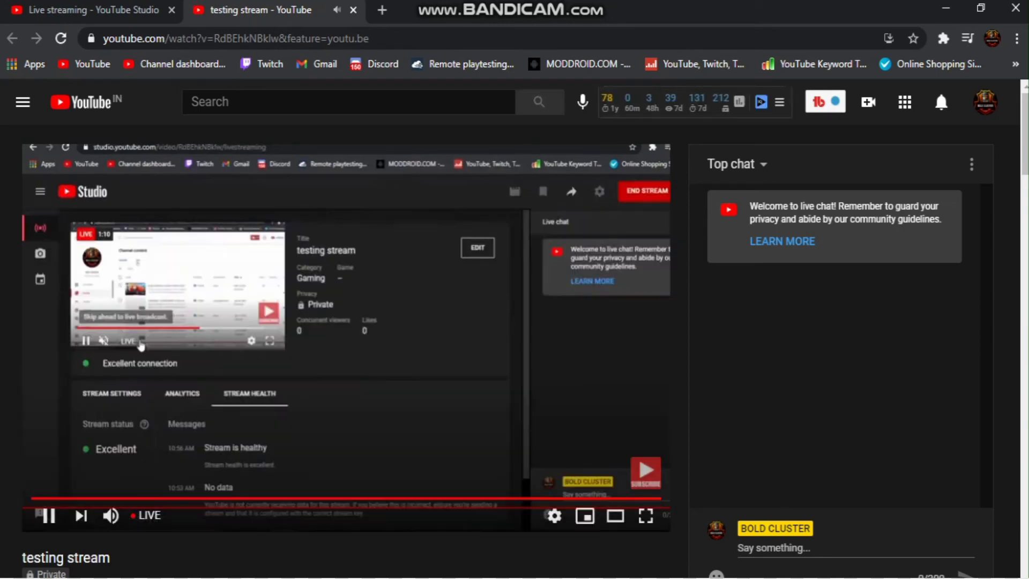
key("ctrl+shift+Tab")
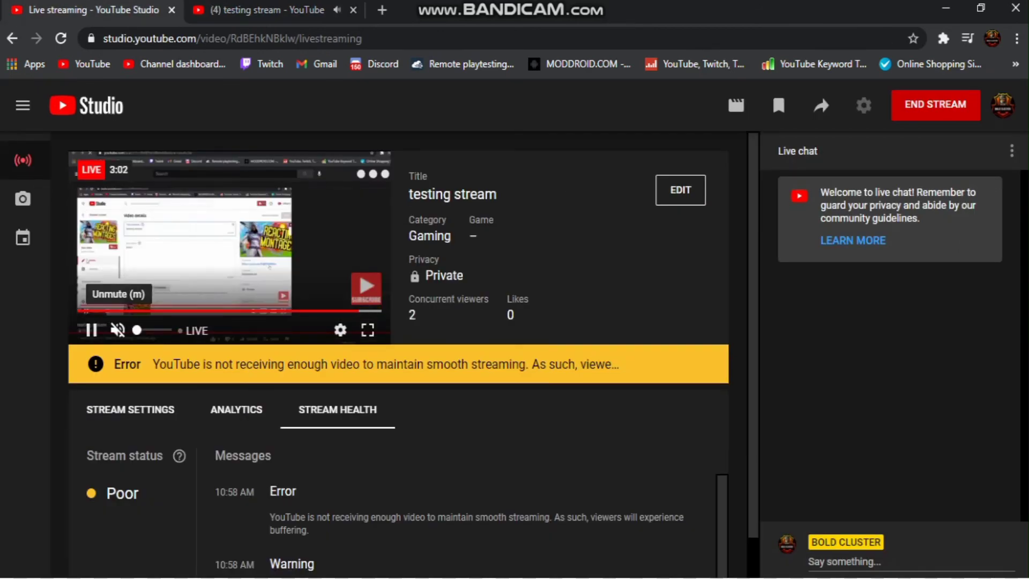
key("ctrl+Tab")
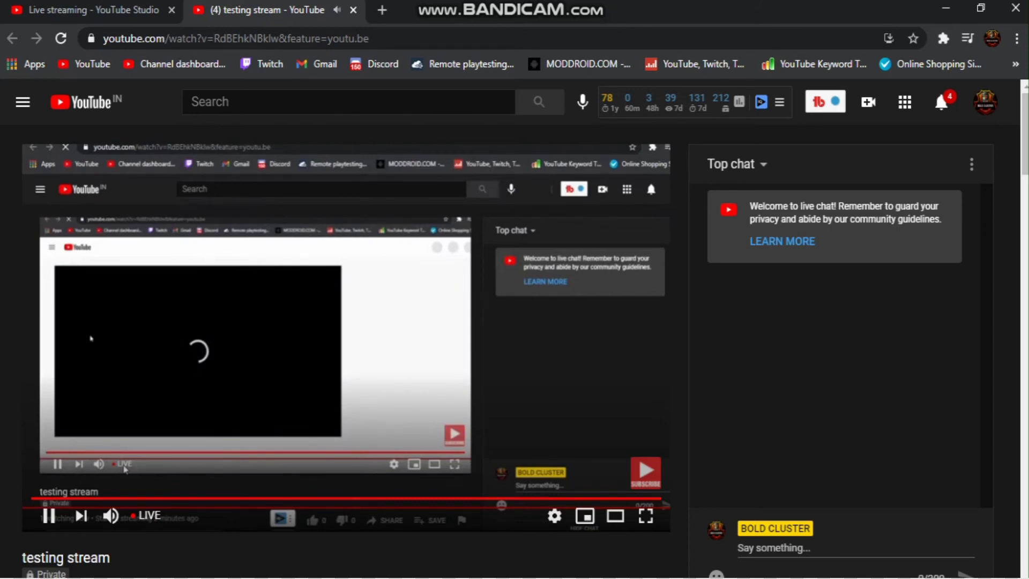
left_click(354, 9)
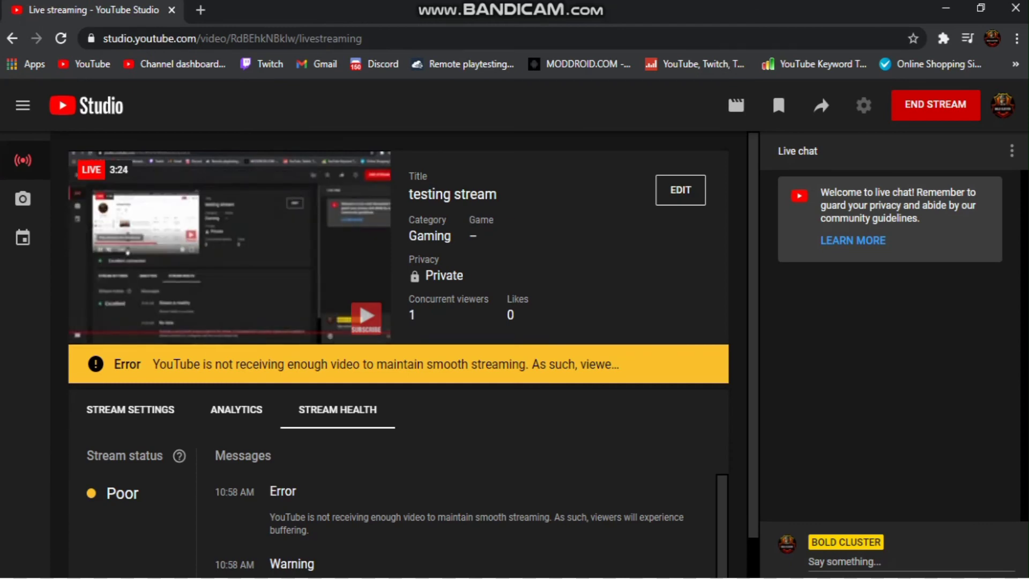
- End the live stream in YouTube Studio, switch to OBS Studio and stop streaming there
left_click(920, 105)
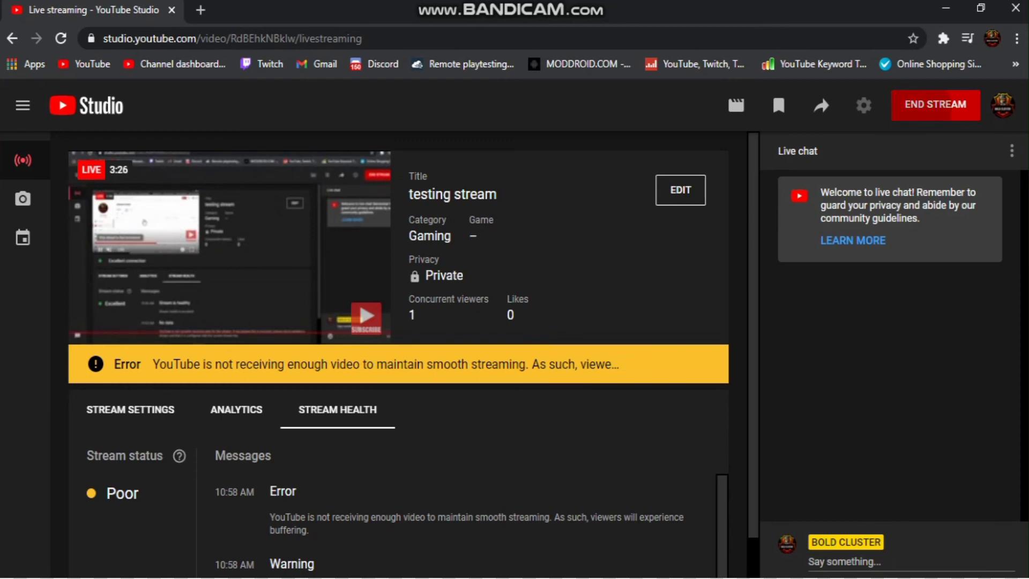
left_click(936, 105)
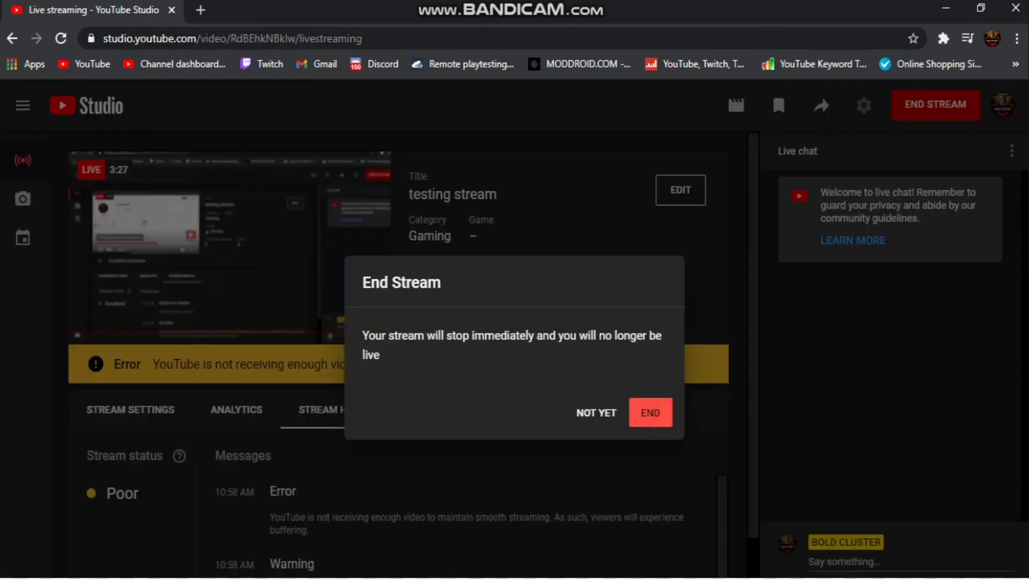
left_click(650, 412)
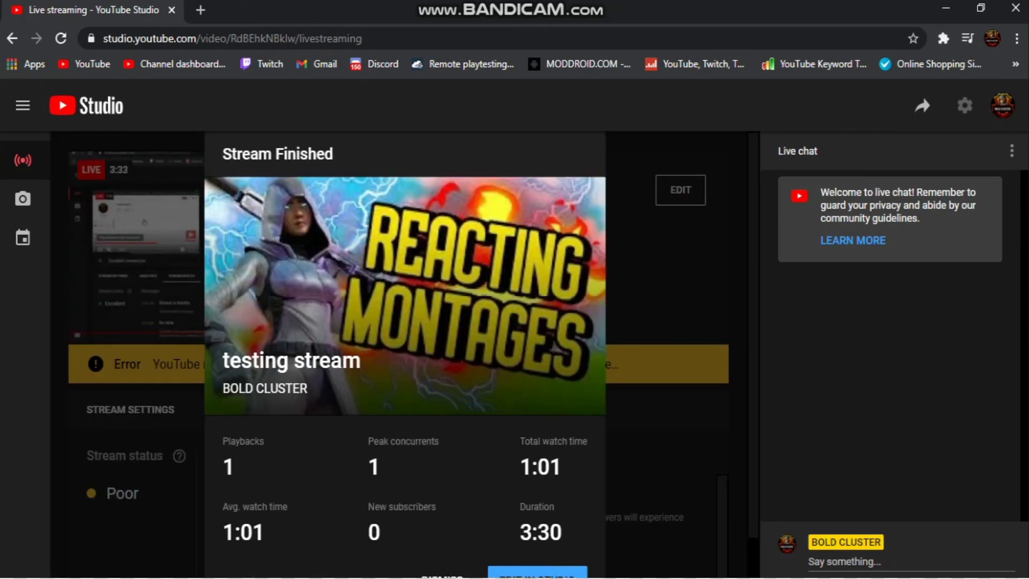
key("alt+Tab")
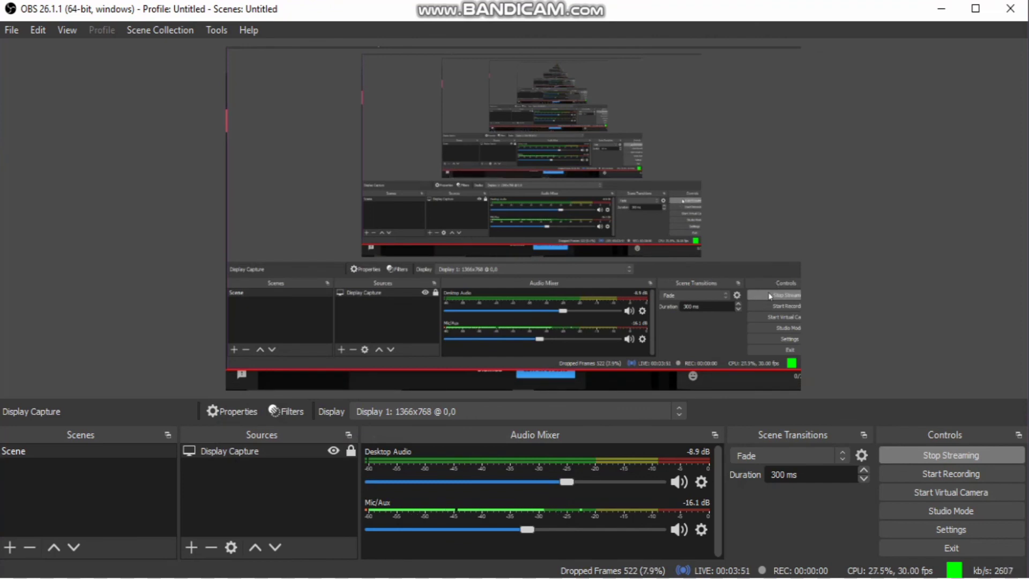
left_click(951, 455)
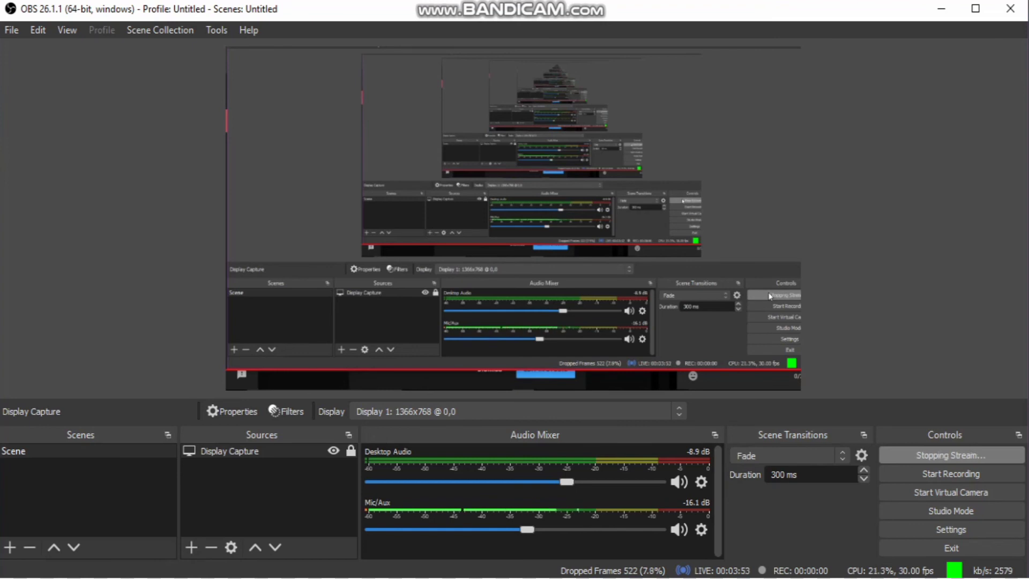